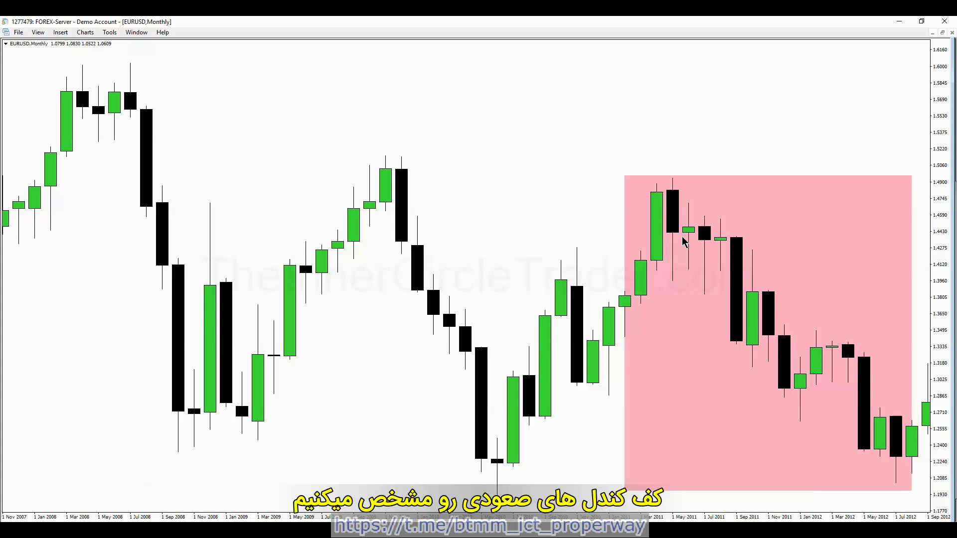
- Place horizontal lines at 1.4057, 1.3143 and 1.2622 to mark the lows of the bullish monthly candles in the shaded range
left_click(60, 31)
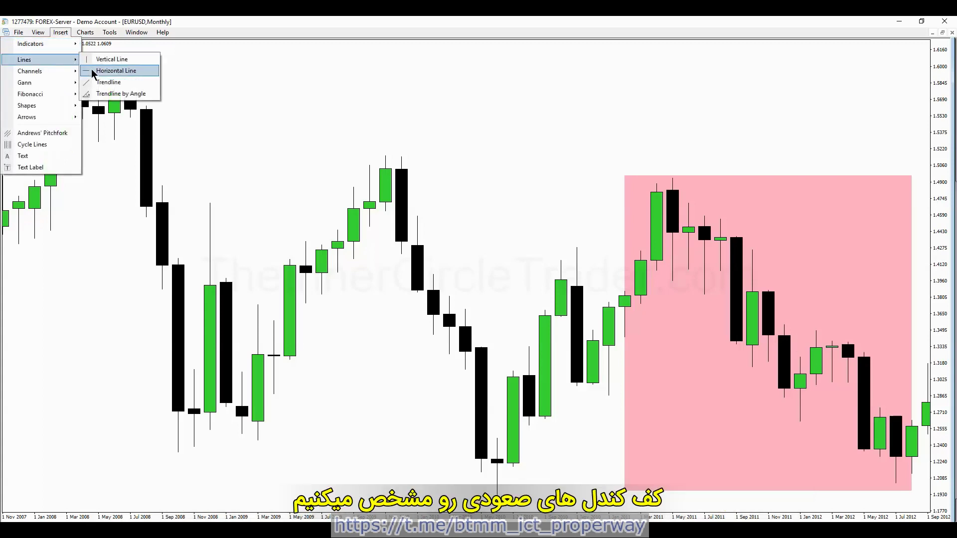
left_click(93, 70)
left_click(661, 272)
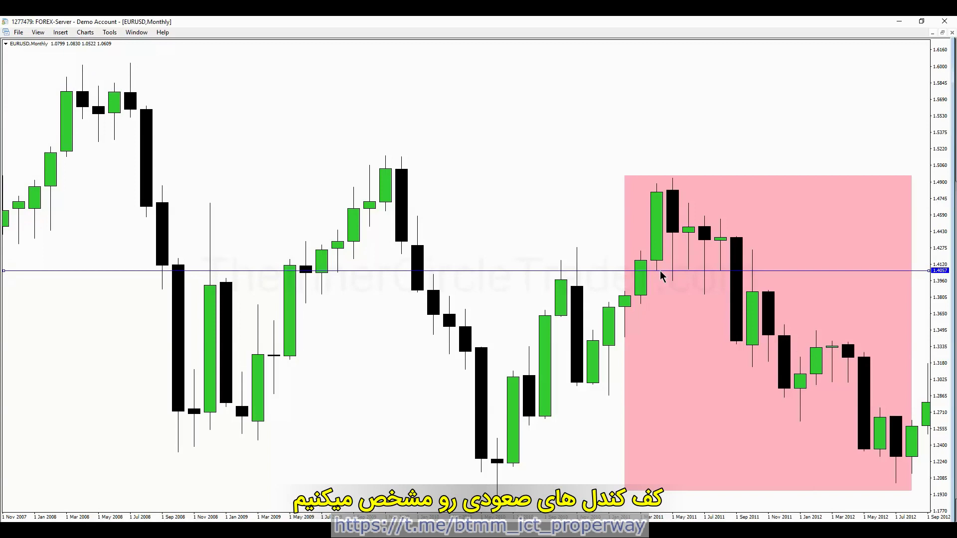
left_click_drag(660, 277, 671, 367)
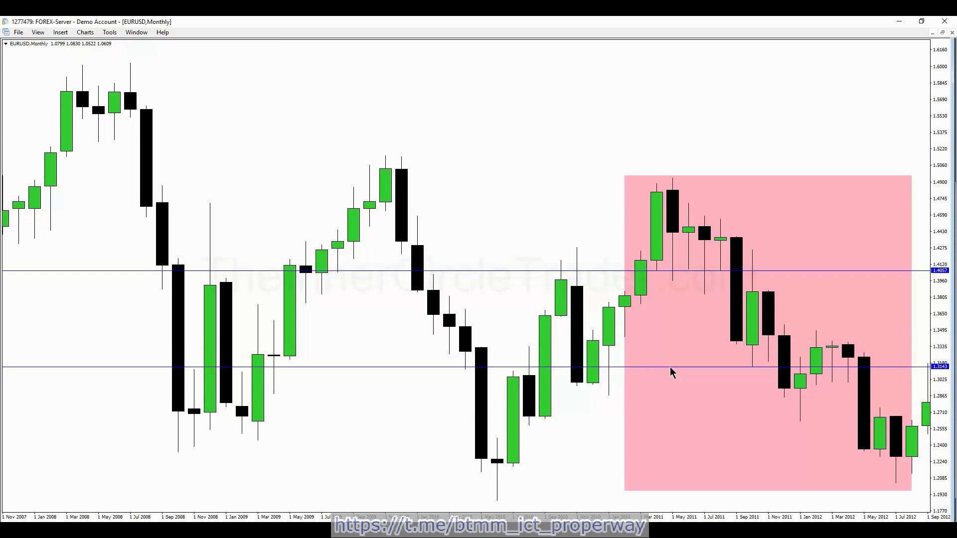
left_click_drag(670, 368, 671, 421)
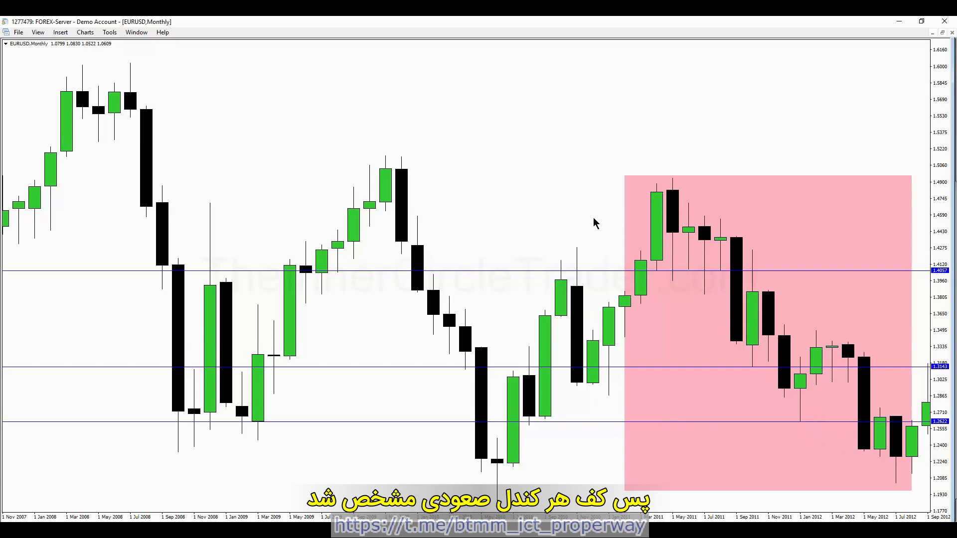
- Draw blue level trend lines at the opens of the bullish monthly candles, at about 1.4160, 1.3350 and 1.2940
left_click(60, 32)
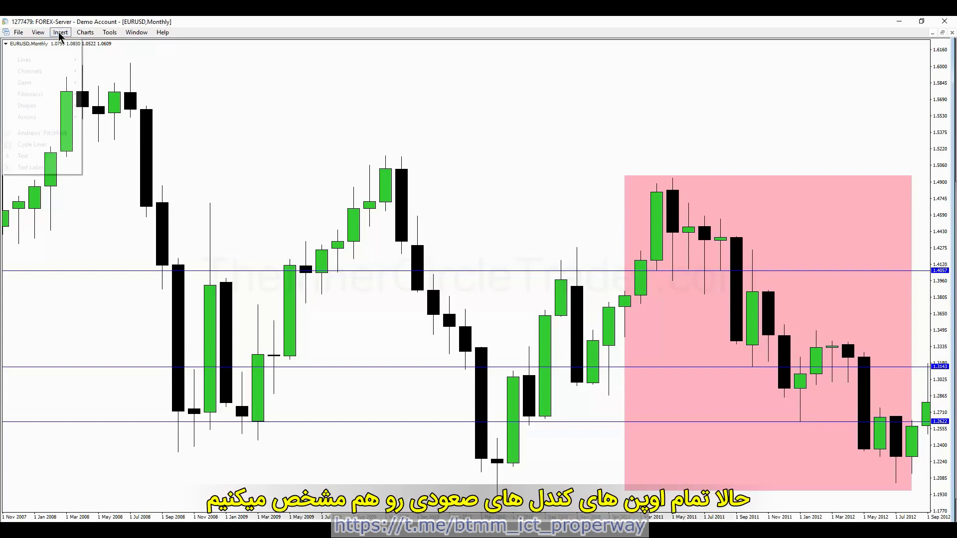
mouse_move(60, 59)
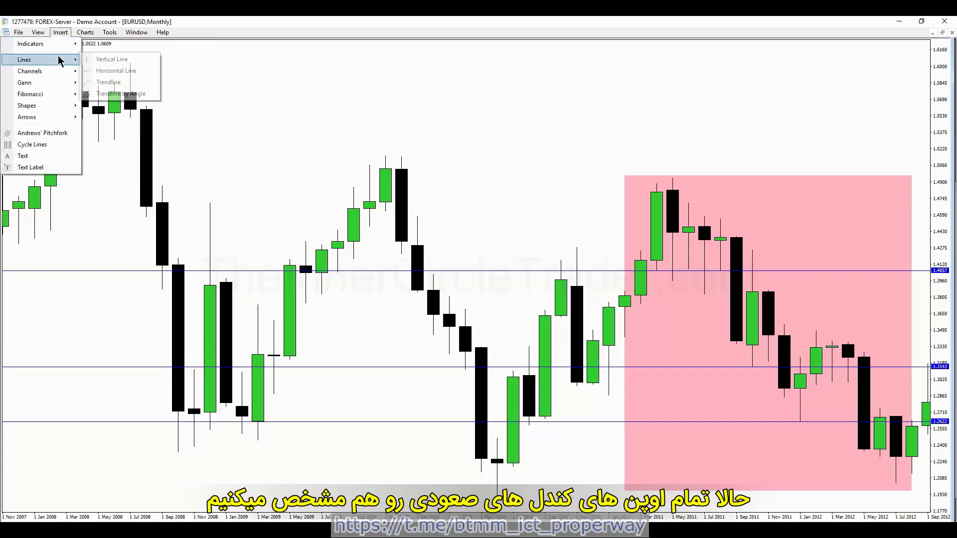
left_click(110, 83)
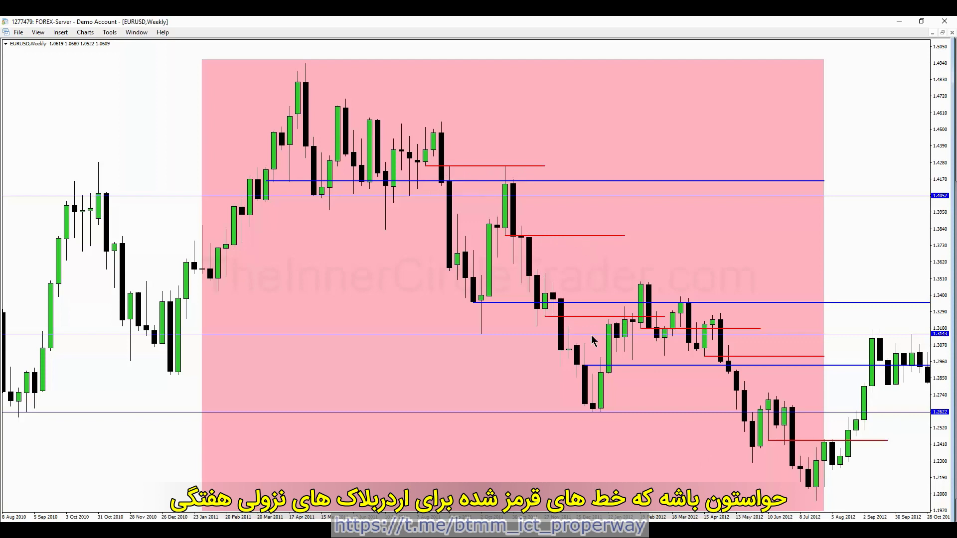
- Copy the dashed red line above the June 2012 weekly order block to a lower level at about 1.2530
mouse_move(615, 337)
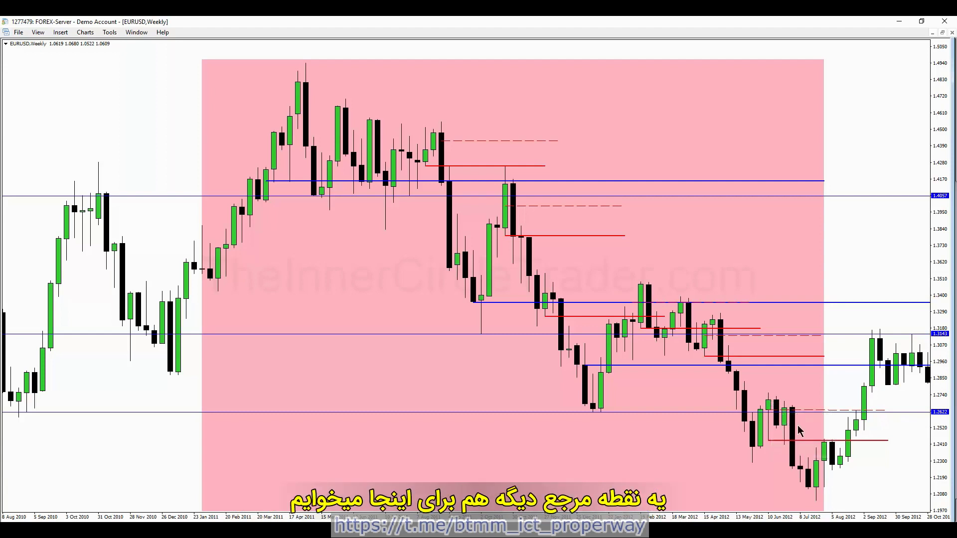
double_click(821, 412)
mouse_move(818, 411)
left_mouse_down()
mouse_move(803, 422)
mouse_move(809, 426)
left_mouse_up()
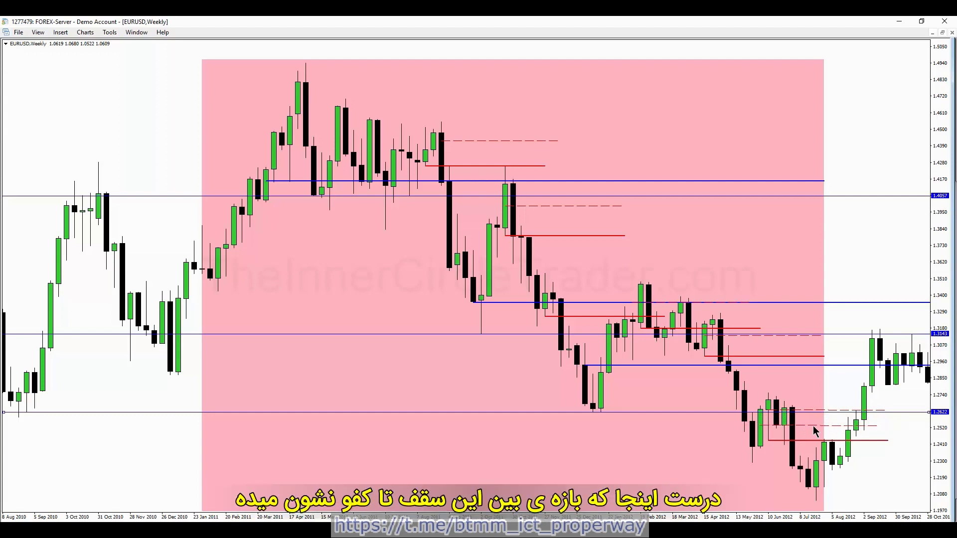
- Switch the EURUSD chart to the daily timeframe
mouse_move(768, 405)
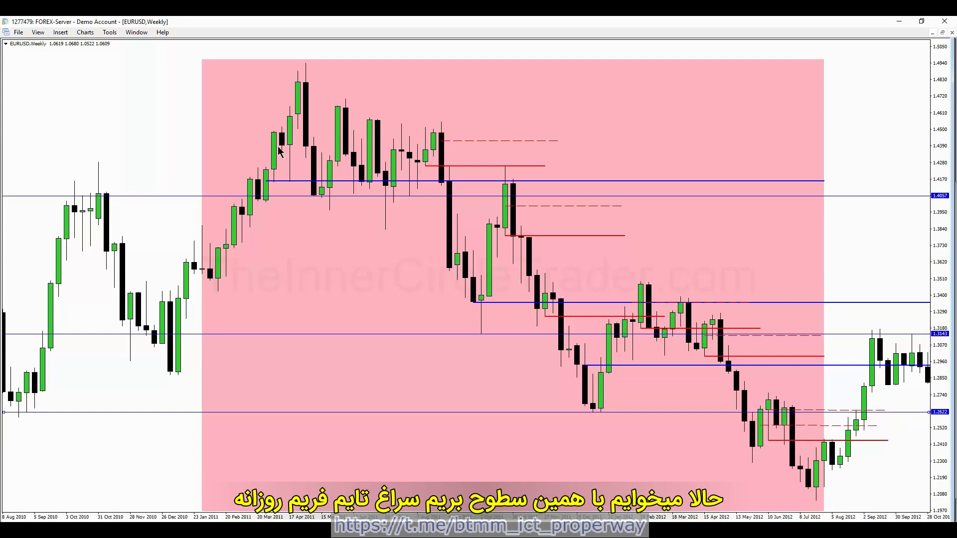
type("D1")
key("Return")
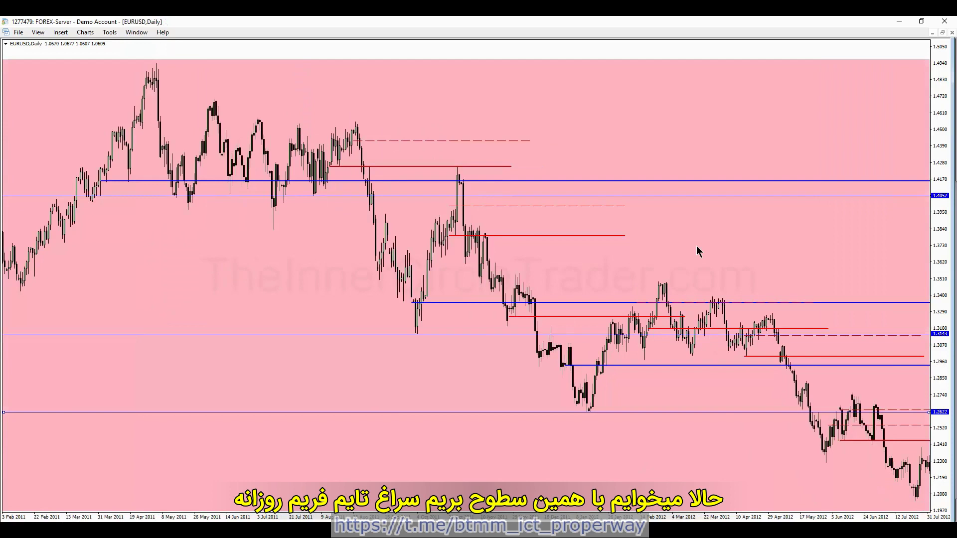
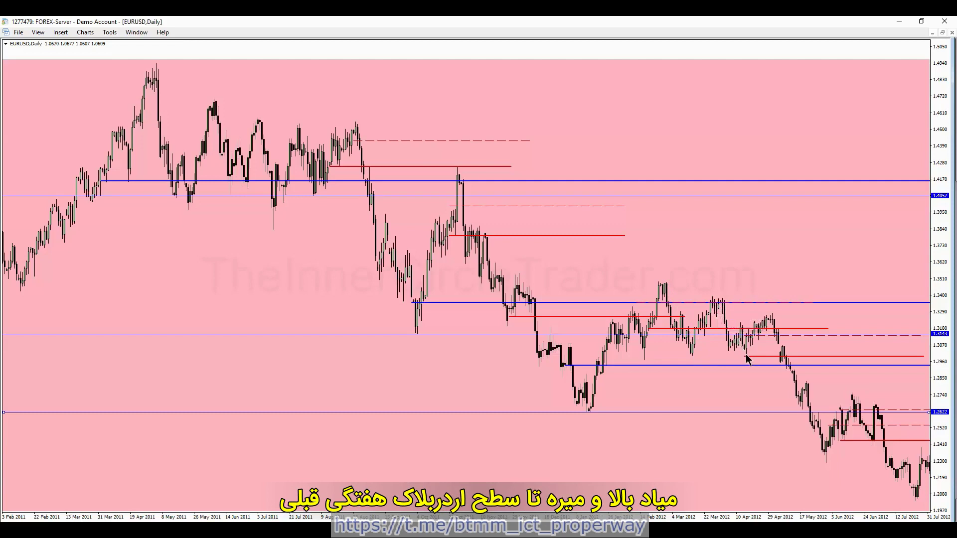
- Extend the red line near 1.3260 to the early May 2012 highs and draw a black trend line at about 1.2730
mouse_move(772, 323)
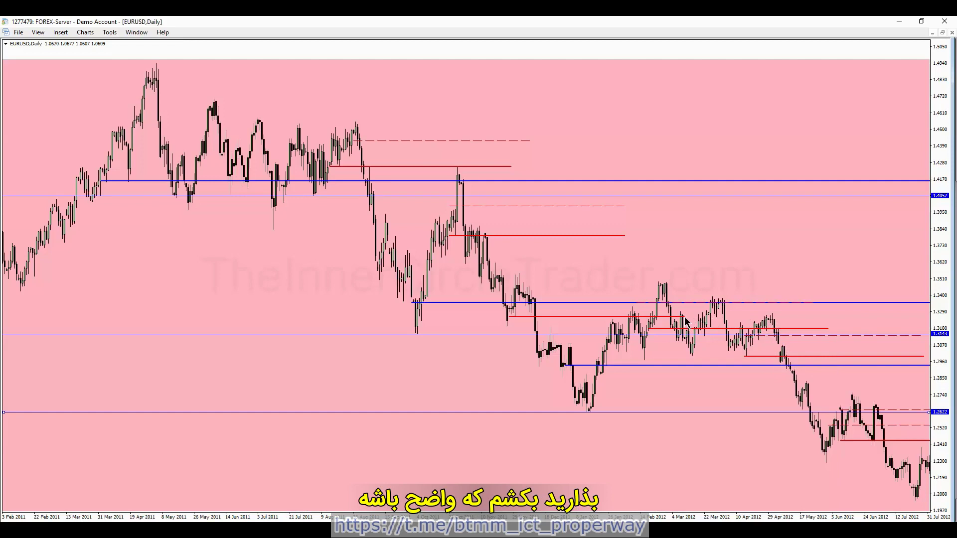
left_click_drag(685, 317, 774, 316)
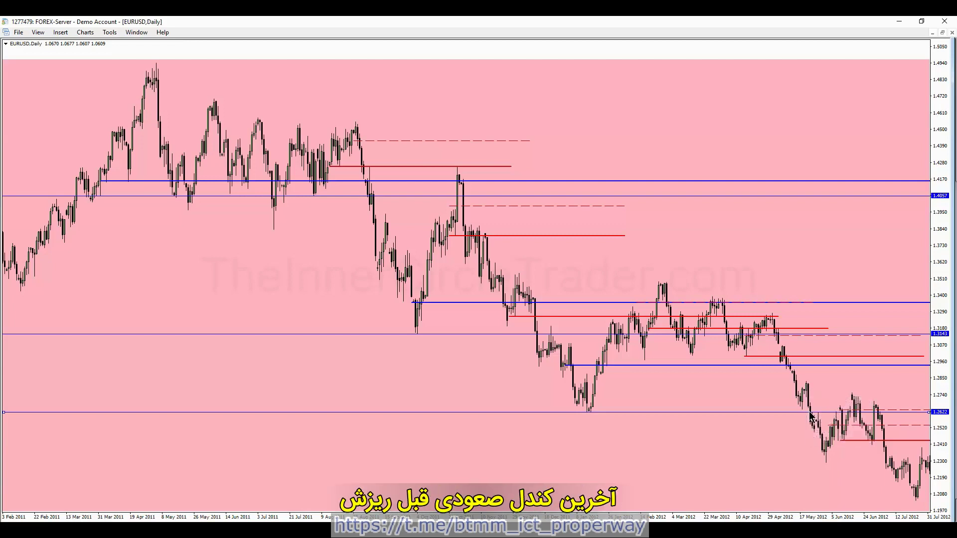
left_click(866, 399)
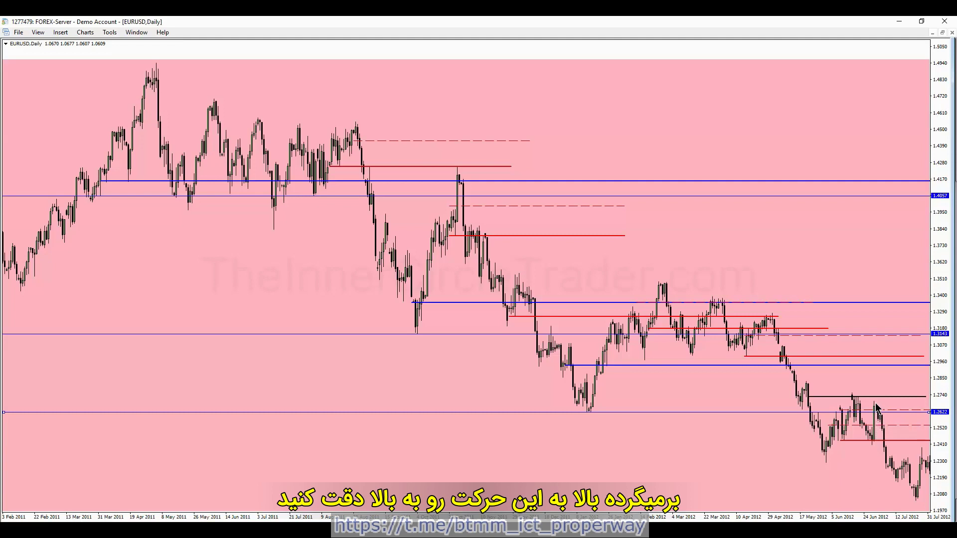
- Examine the mid-2012 daily price action around the order block levels, from the final decline to the rally that follows
key("plus")
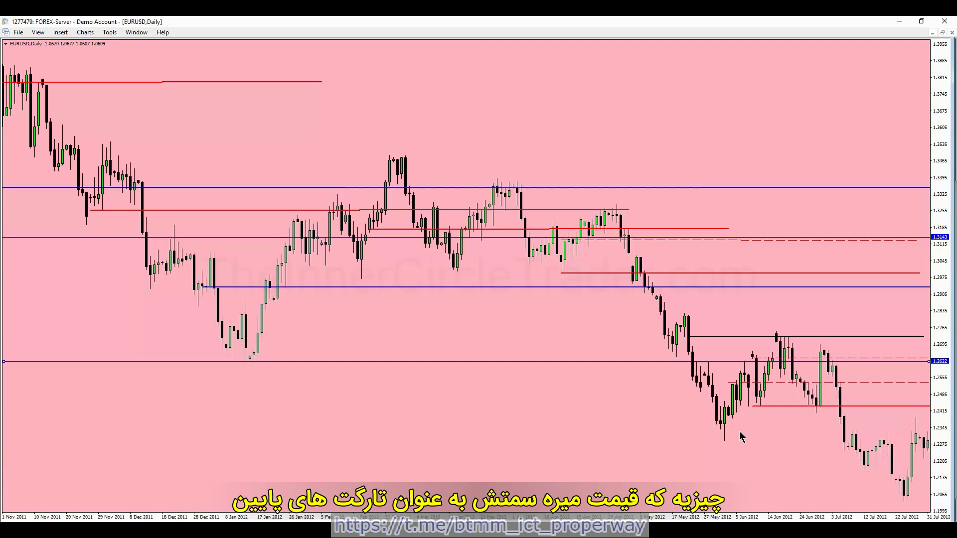
scroll(737, 431, "down", 3)
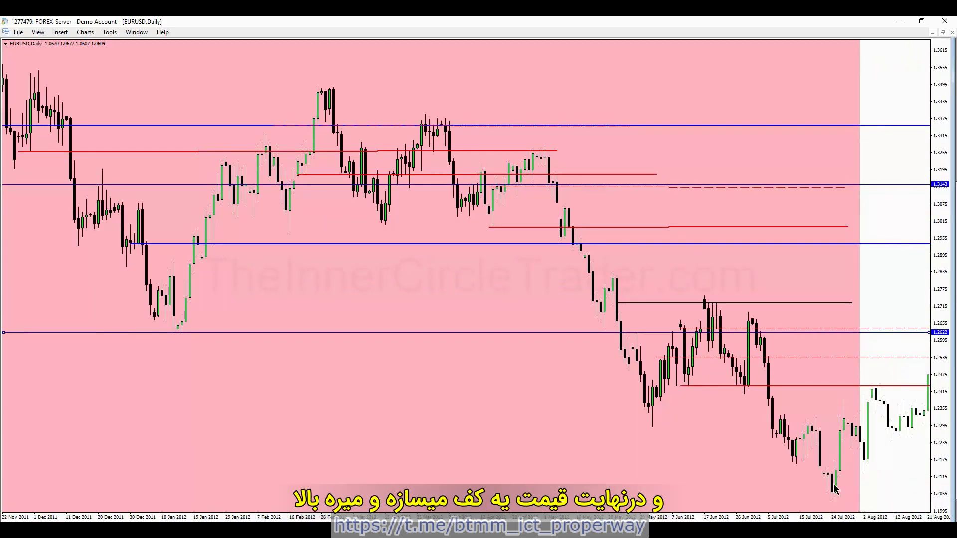
scroll(895, 276, "down", 5)
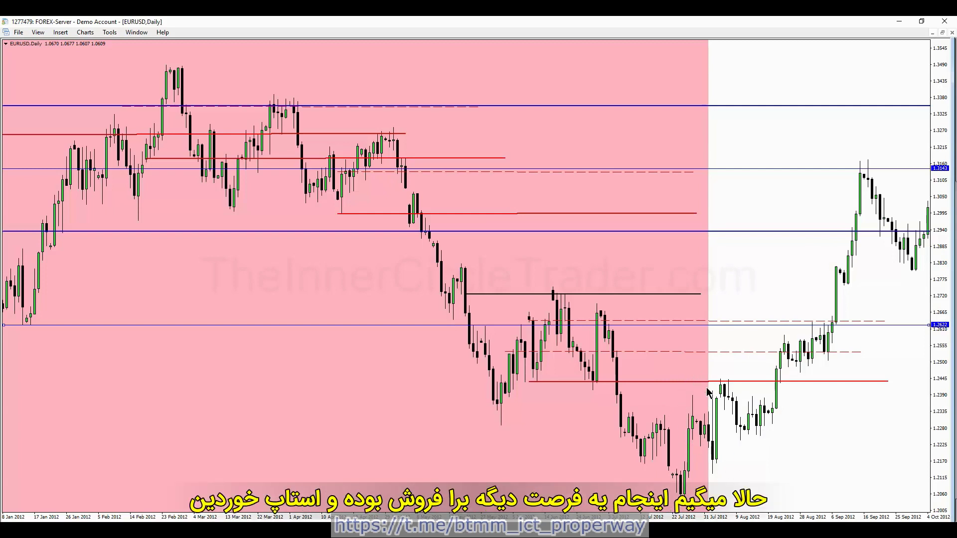
left_click_drag(565, 427, 599, 425)
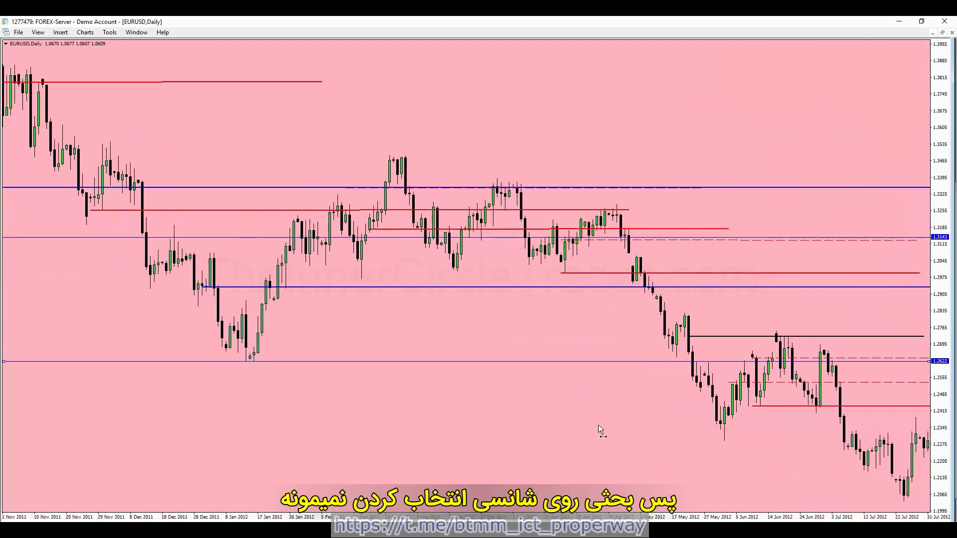
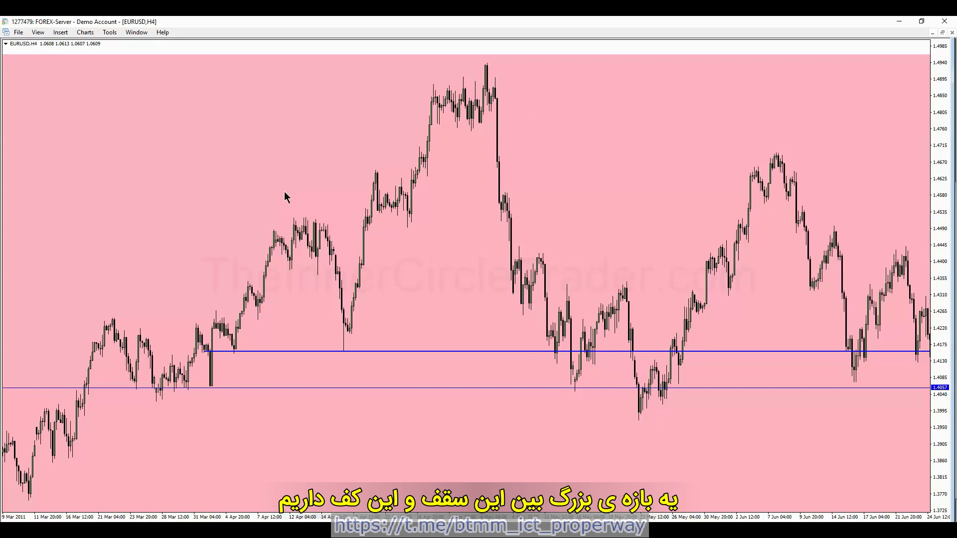
- Measure the May 2011 range on the four-hour chart with Fibonacci levels from its high to its low, and delete them
left_click(61, 33)
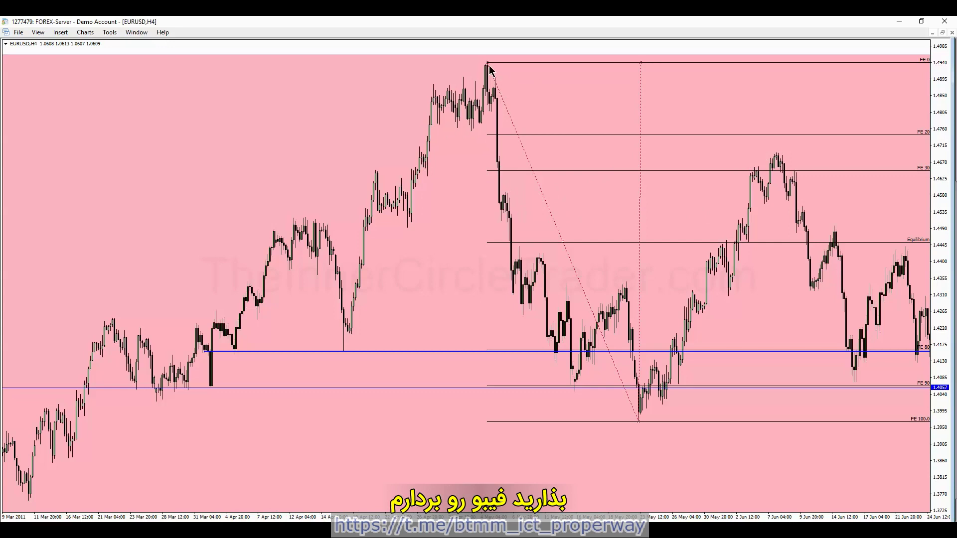
key("Delete")
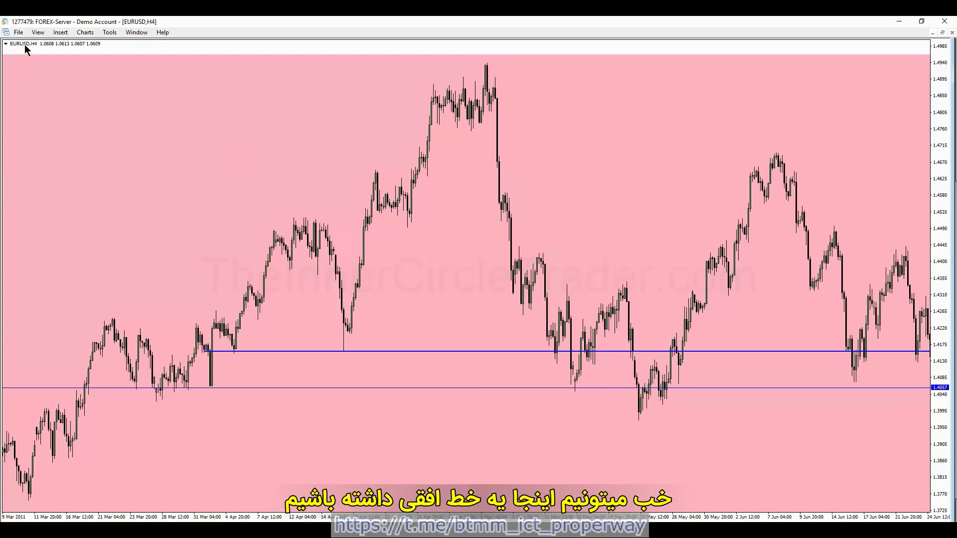
- Mark the order block level with a horizontal line at 1.4691 and replace it with a black trend line past the June 2011 high
left_click(61, 32)
mouse_move(56, 60)
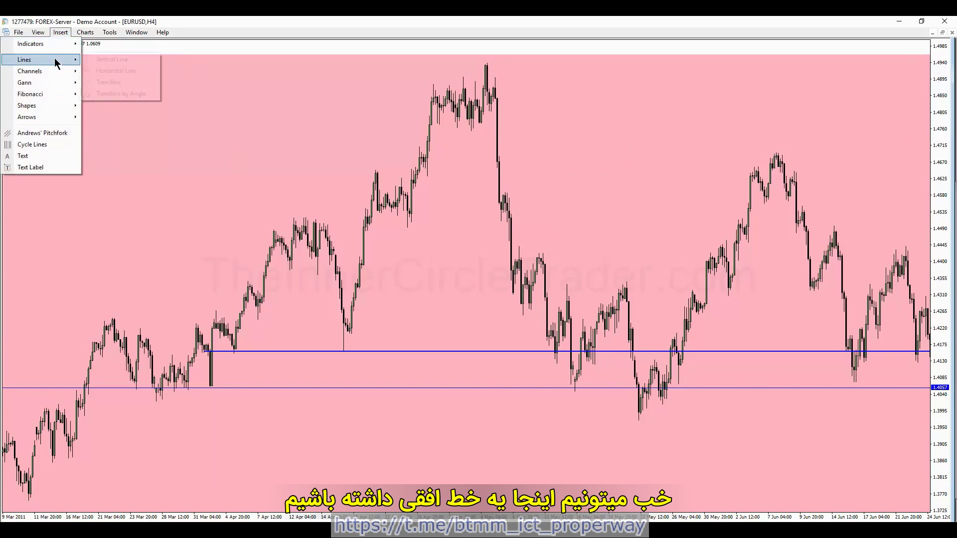
left_click(106, 70)
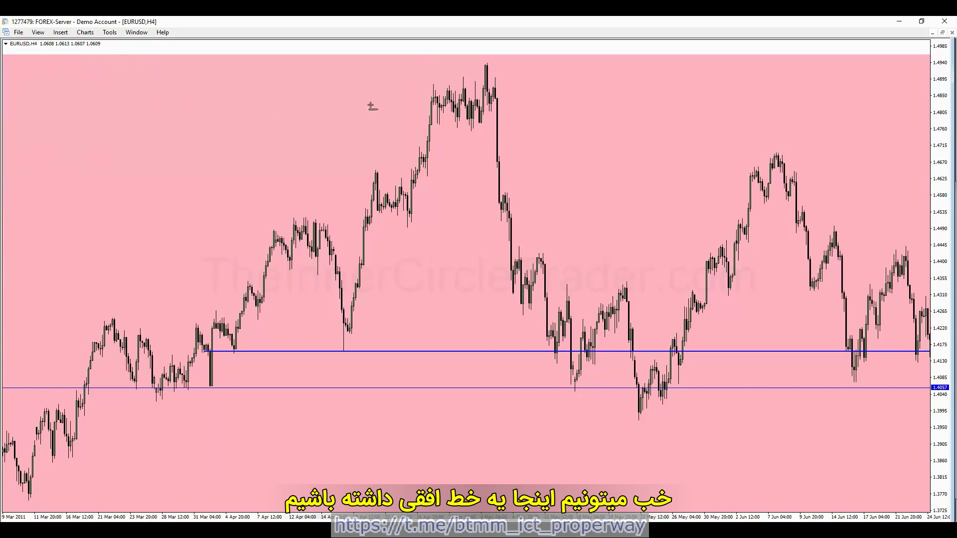
left_click(428, 156)
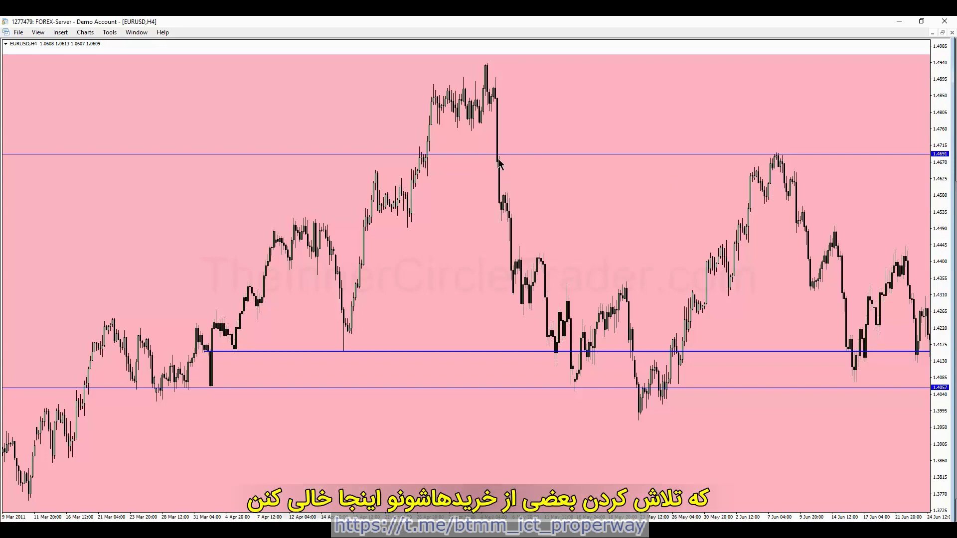
mouse_move(423, 161)
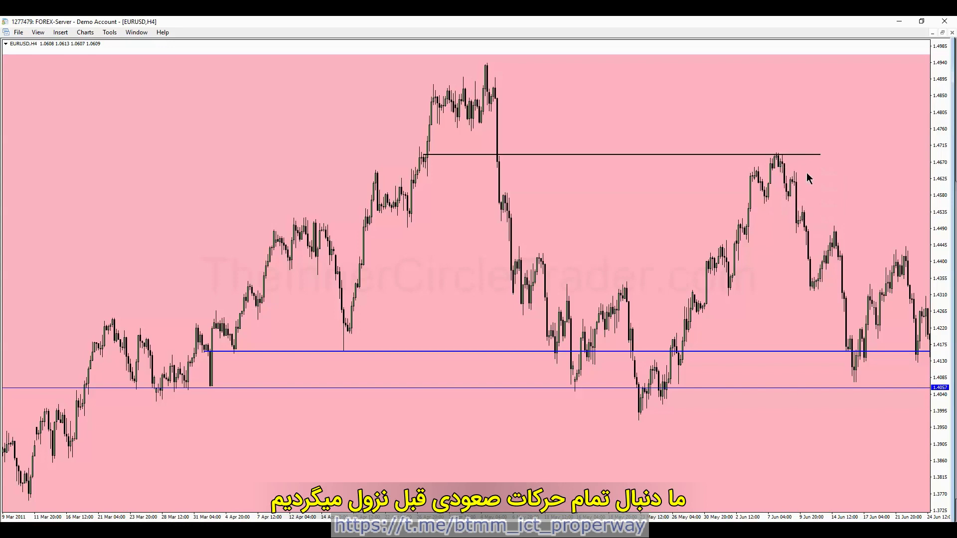
- Draw a short level trend line at about 1.4640 from the low of the last bullish candle after the June 2011 high
key("plus")
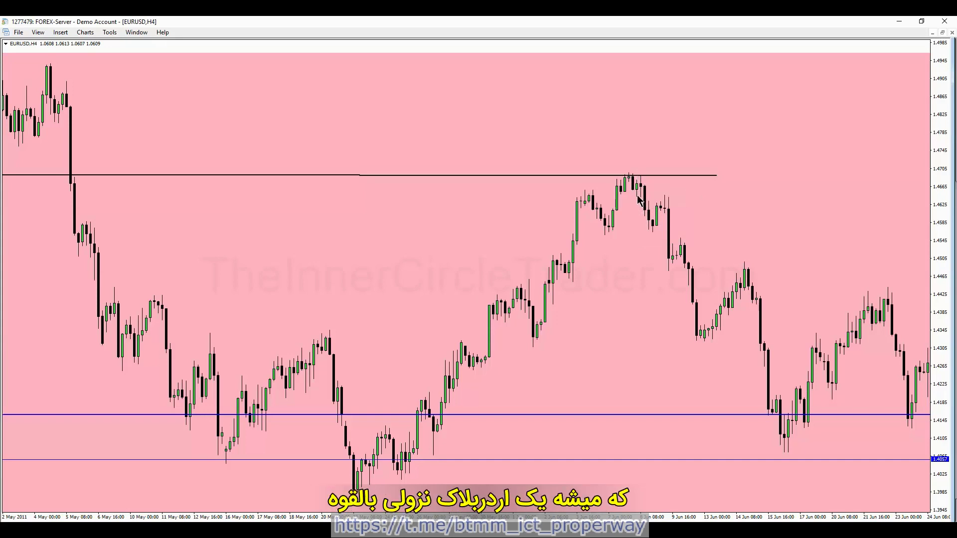
left_click(61, 33)
mouse_move(62, 70)
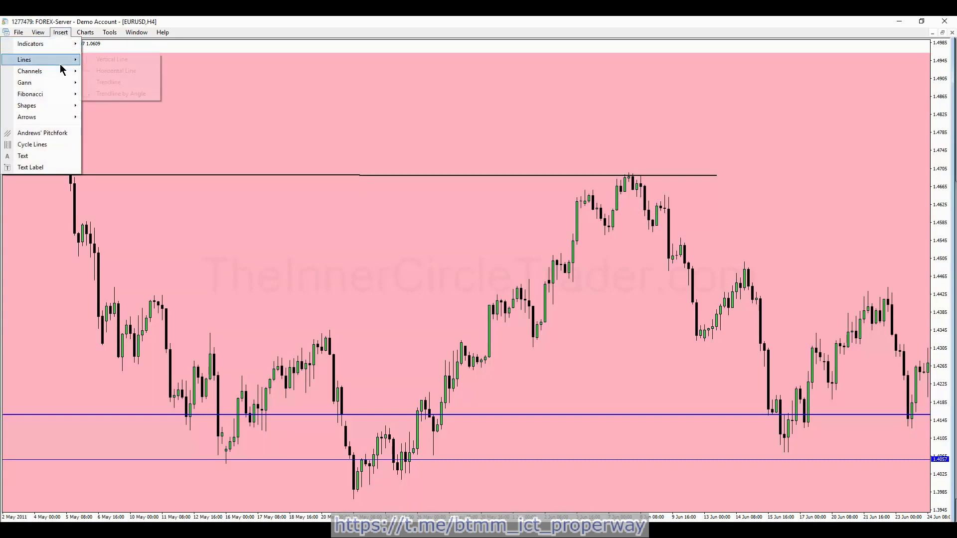
left_click(97, 83)
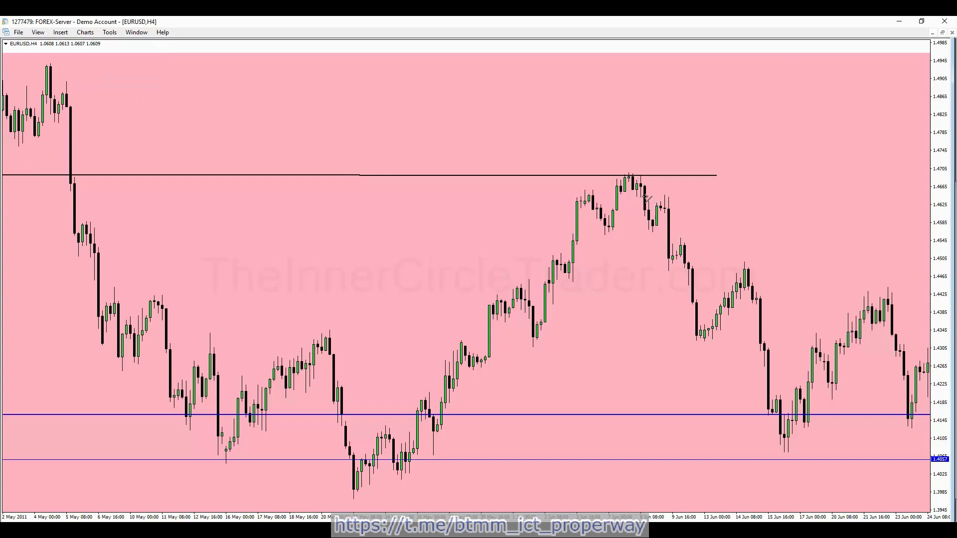
left_click_drag(645, 197, 704, 197)
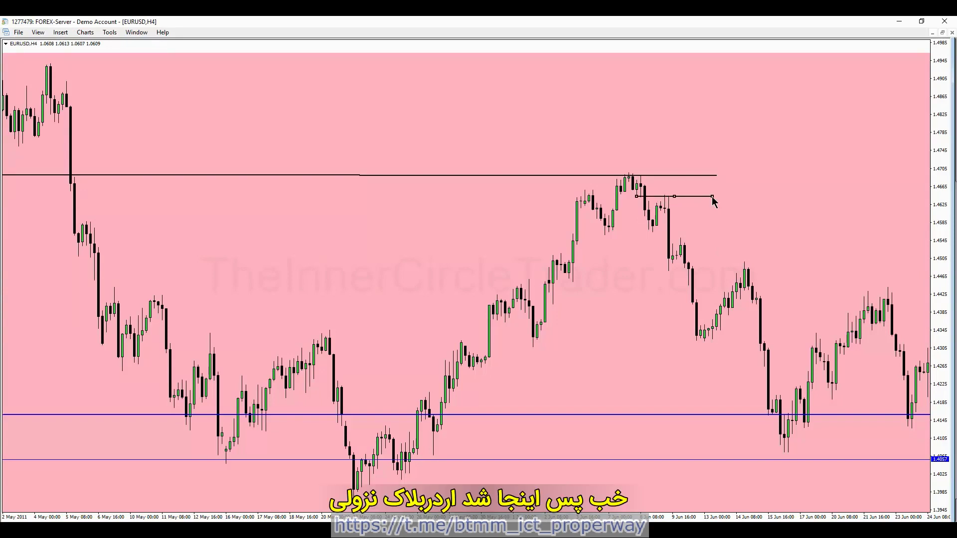
- Copy the short trend line to the next two bearish order blocks down, at 1.4576 and 1.4493
left_click_drag(729, 216, 733, 227)
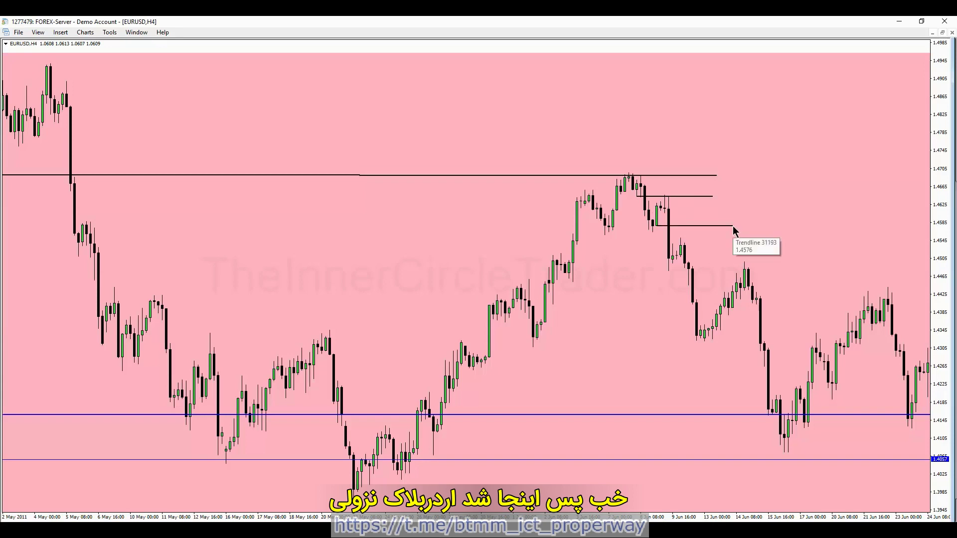
left_click_drag(733, 227, 749, 263)
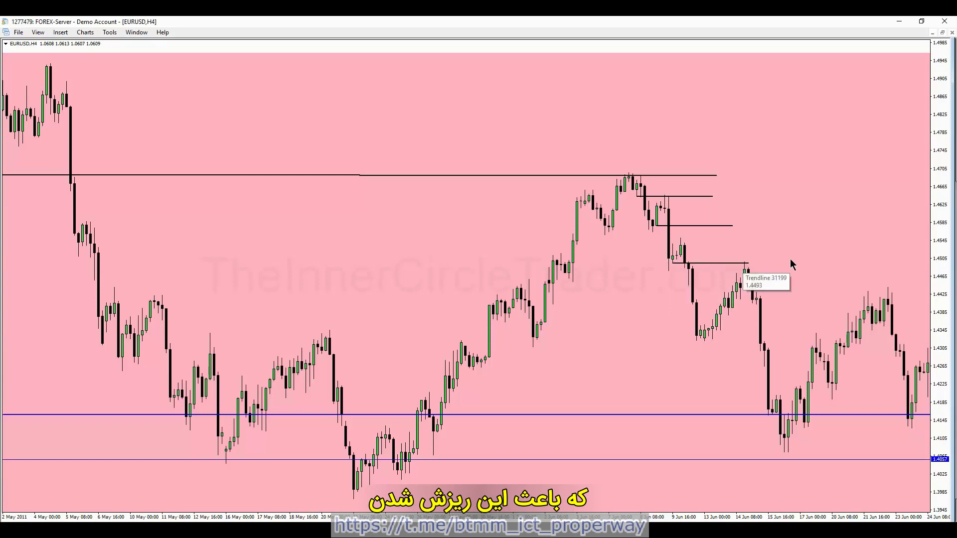
- Copy the lowest black trend line to the mid-June order block at 1.4435 and extend it to the 22 June 2011 highs
double_click(718, 262)
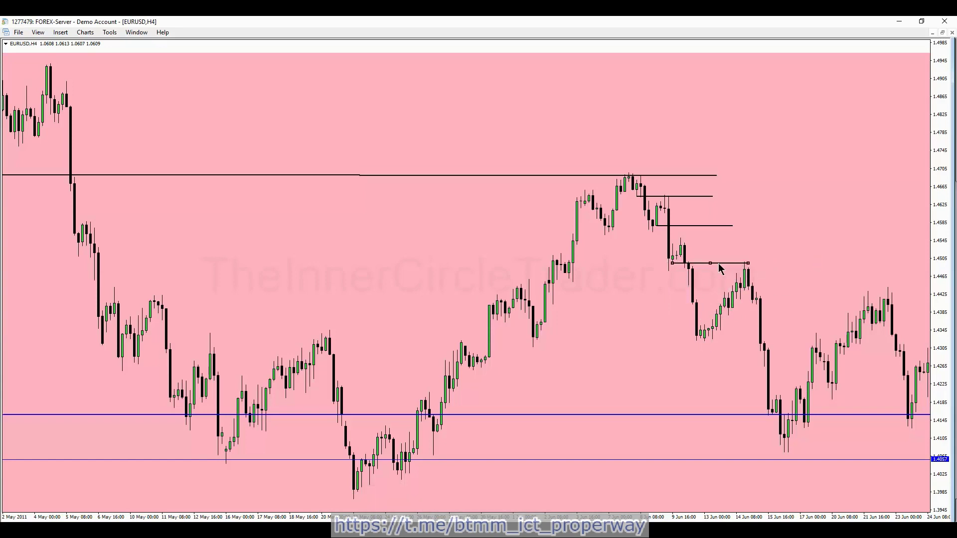
left_click_drag(710, 263, 779, 291)
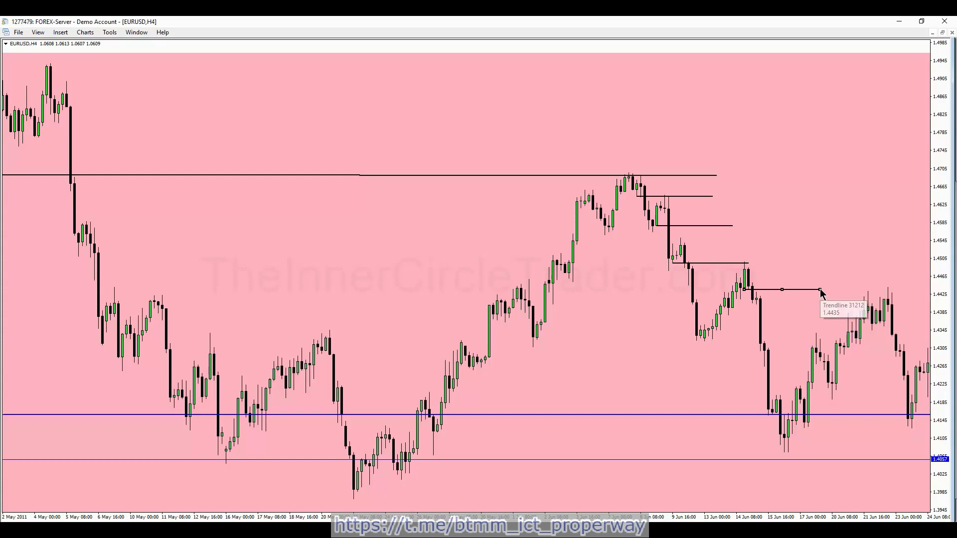
left_click_drag(820, 290, 895, 291)
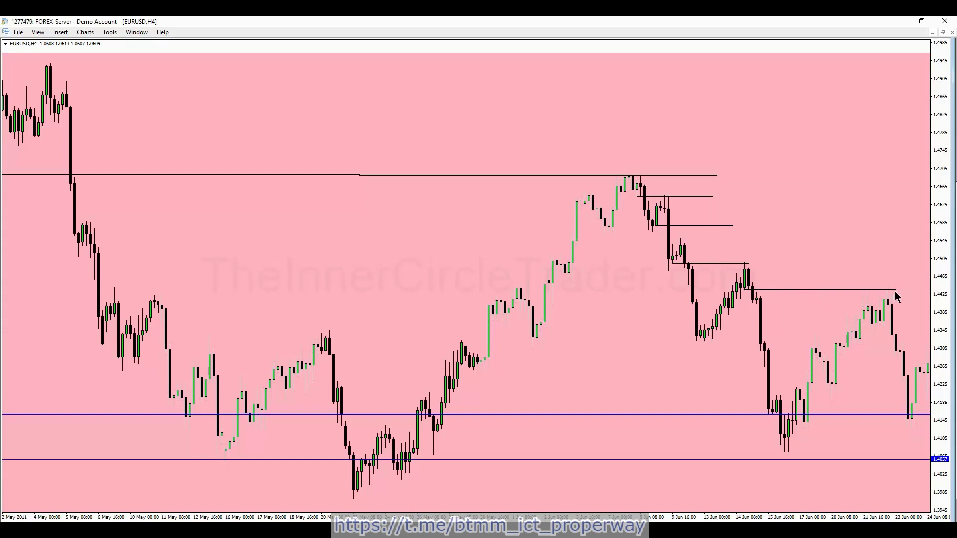
- Copy the lowest black trend line to the 22 June order block at about 1.4355 and the early-July order block at 1.4435
left_click_drag(859, 208, 836, 214)
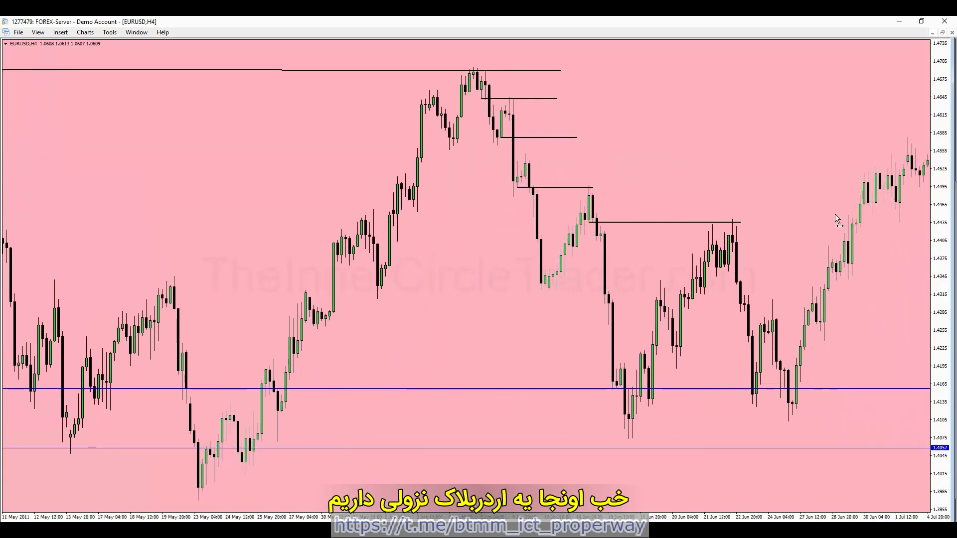
double_click(656, 222)
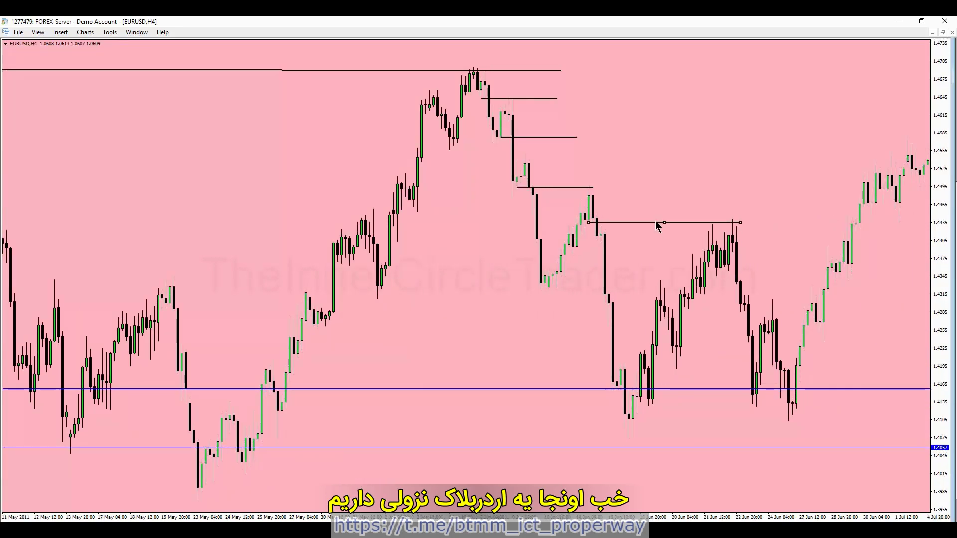
left_click_drag(656, 222, 804, 271)
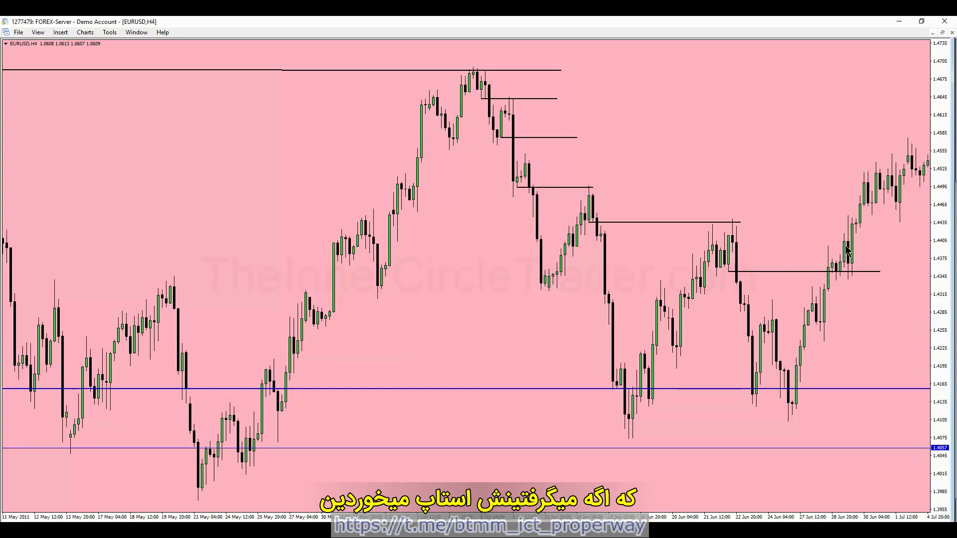
left_click_drag(847, 288, 720, 192)
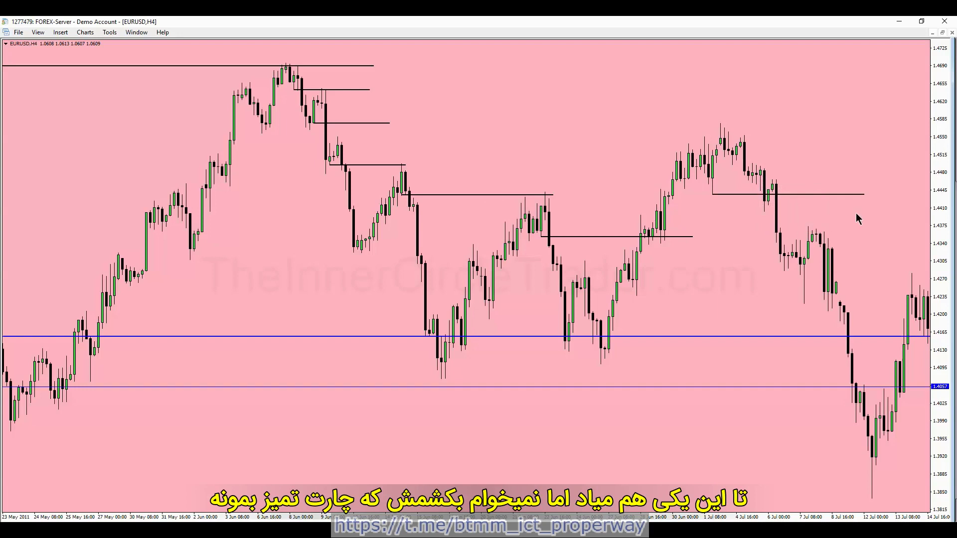
- Copy the black trend line to the 7 July order block at about 1.4220 and the 13 July order block at about 1.4130
left_click_drag(794, 213, 650, 232)
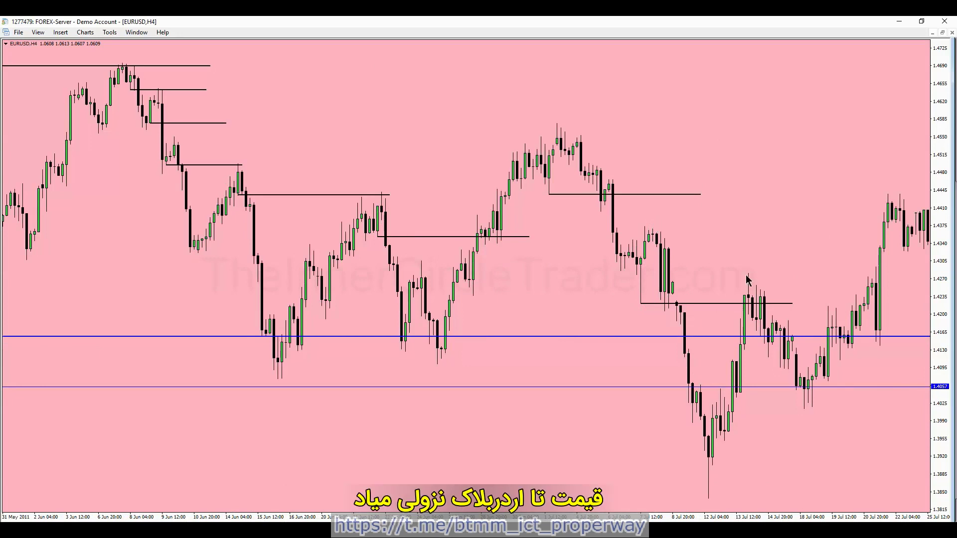
left_click_drag(837, 309, 684, 347)
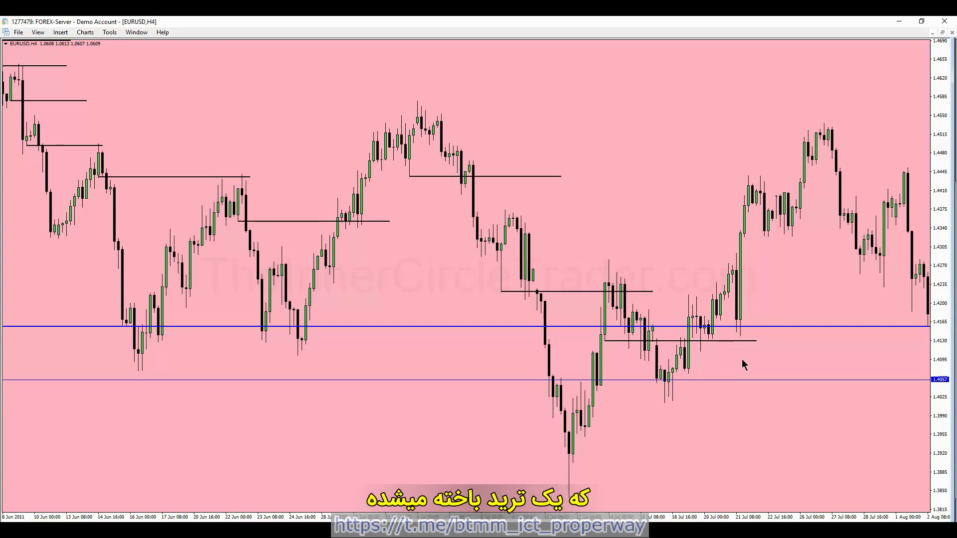
- Copy the early-July trend line to the 5 July order block at 1.4414 and extend it past the 21–22 July highs
scroll(775, 280, "down", 5)
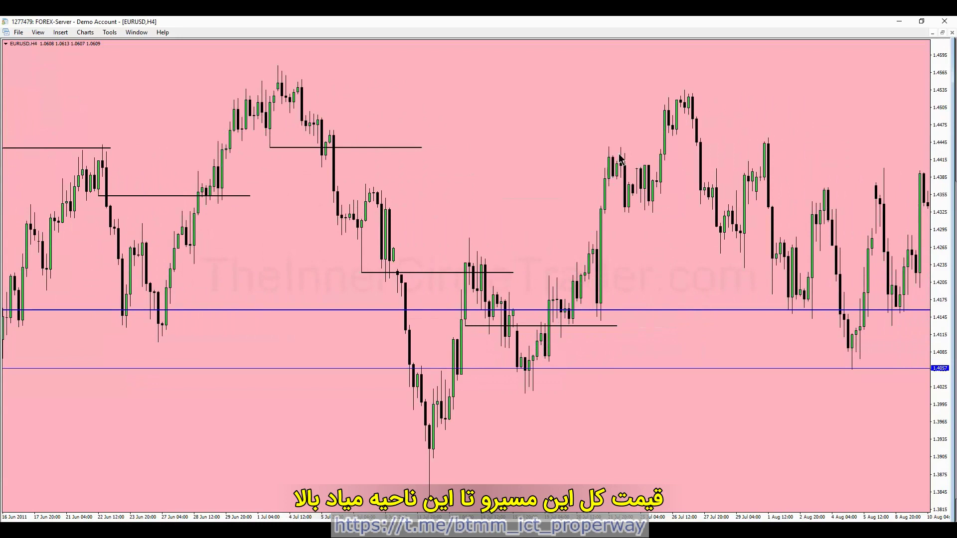
double_click(334, 148)
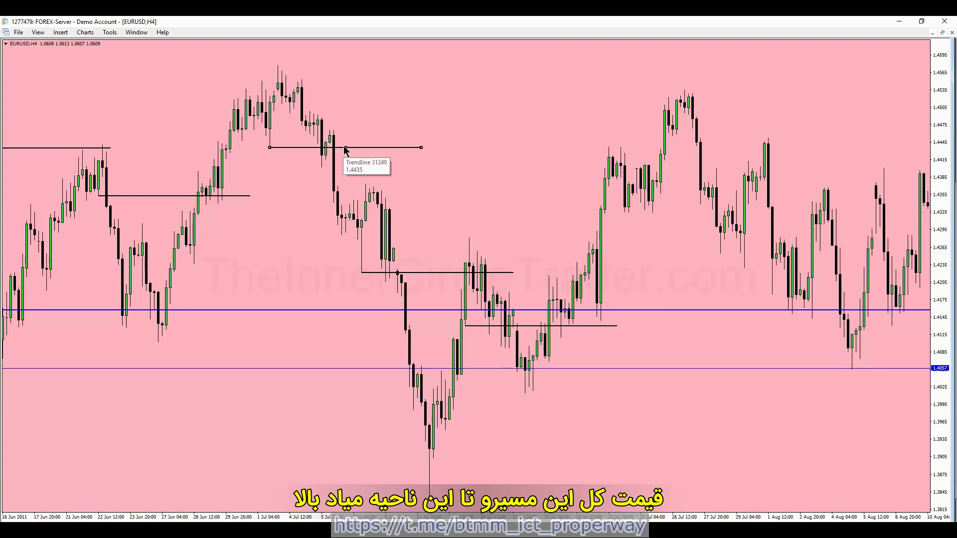
left_click_drag(345, 147, 402, 160)
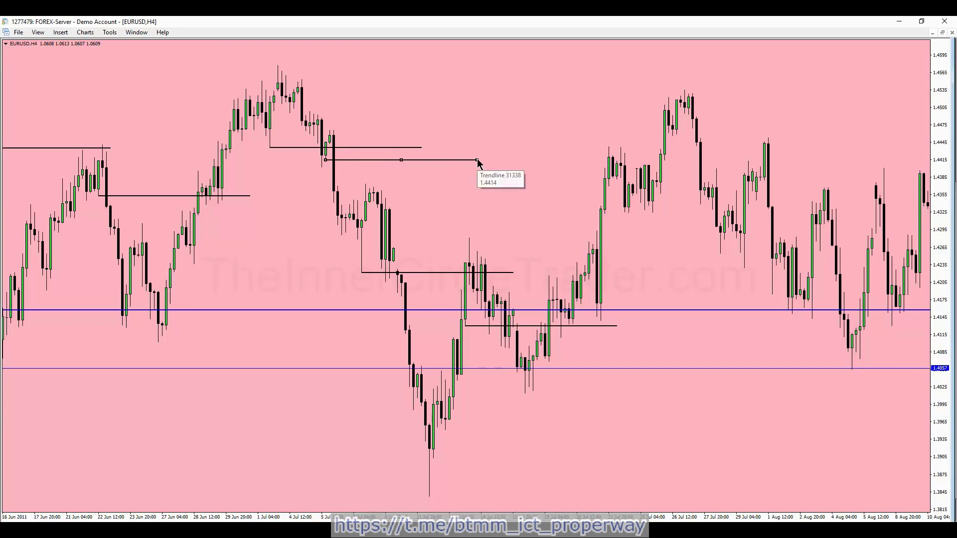
left_click_drag(477, 160, 633, 161)
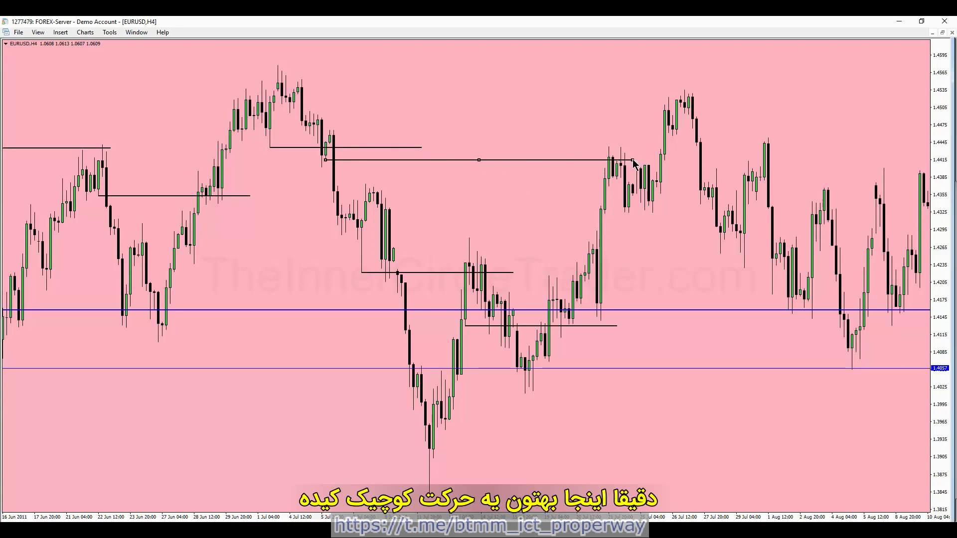
left_click(627, 169)
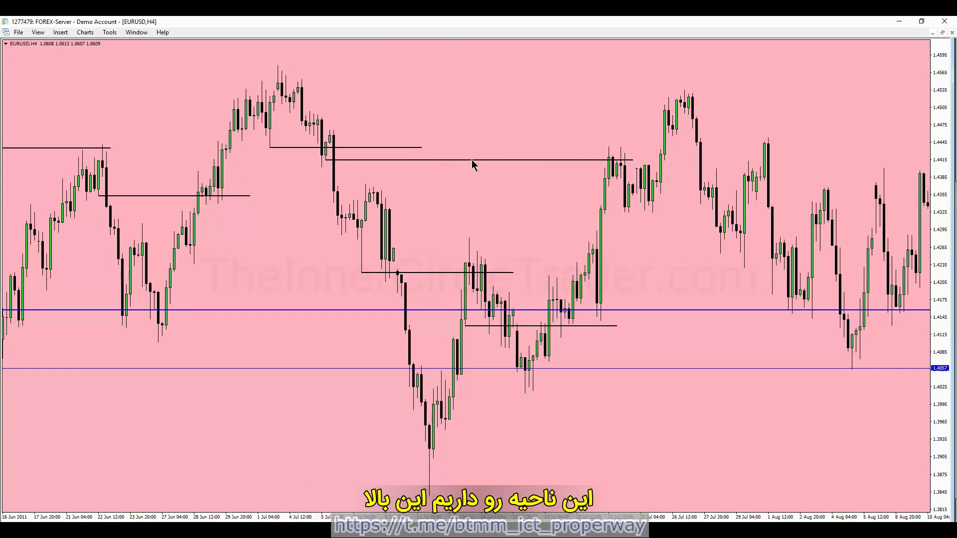
- Copy the long 1.4414 trend line to the 4 July order block at about 1.4505 and extend it to 27 July
left_click_drag(472, 161, 446, 114)
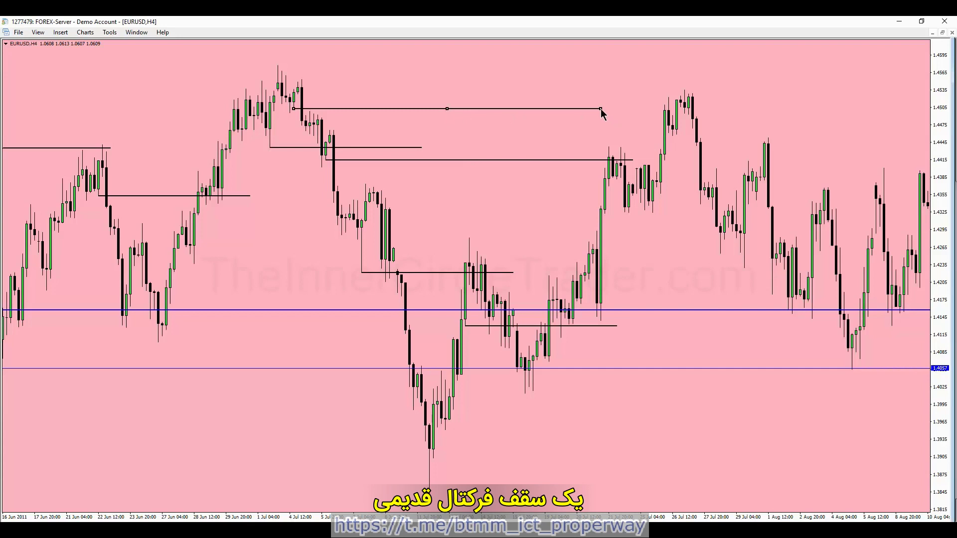
left_click_drag(600, 108, 705, 109)
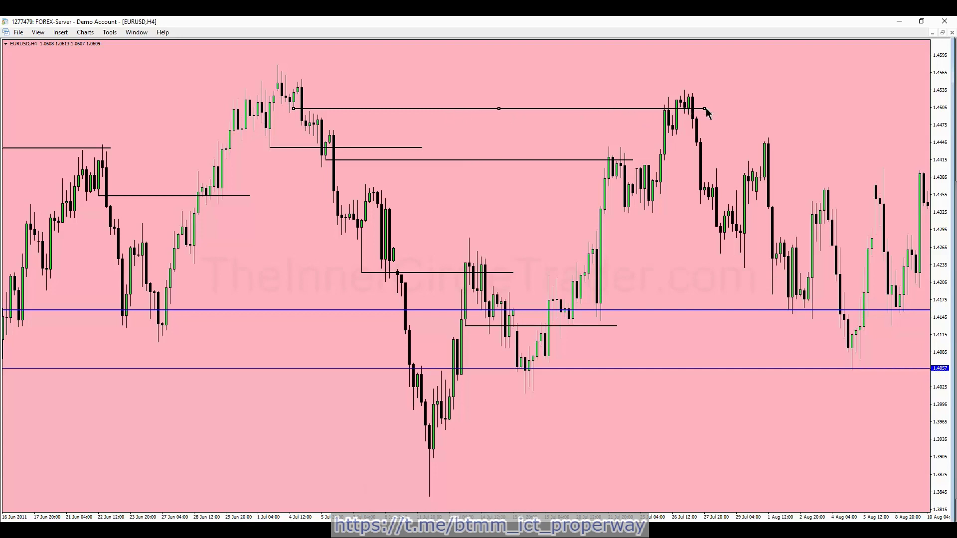
left_click(656, 126)
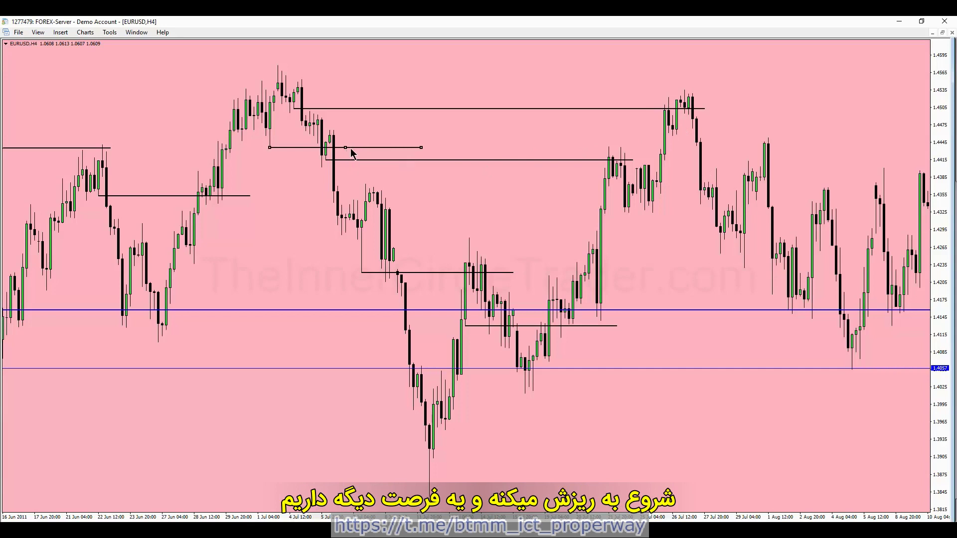
- Copy the short early-July trend line to the 26 July order block at about 1.4460 and the 1 August order block at about 1.4380
left_click_drag(351, 149, 752, 138)
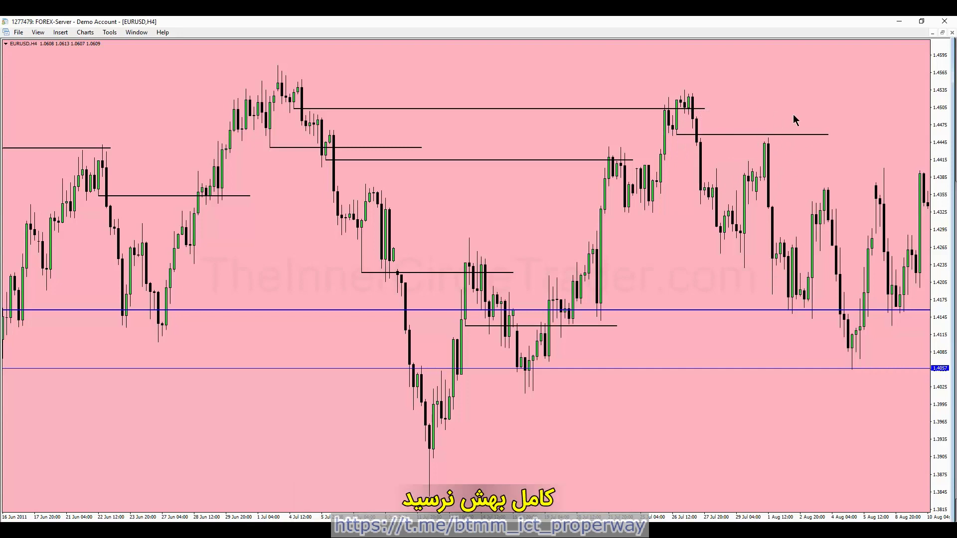
scroll(817, 112, "down", 3)
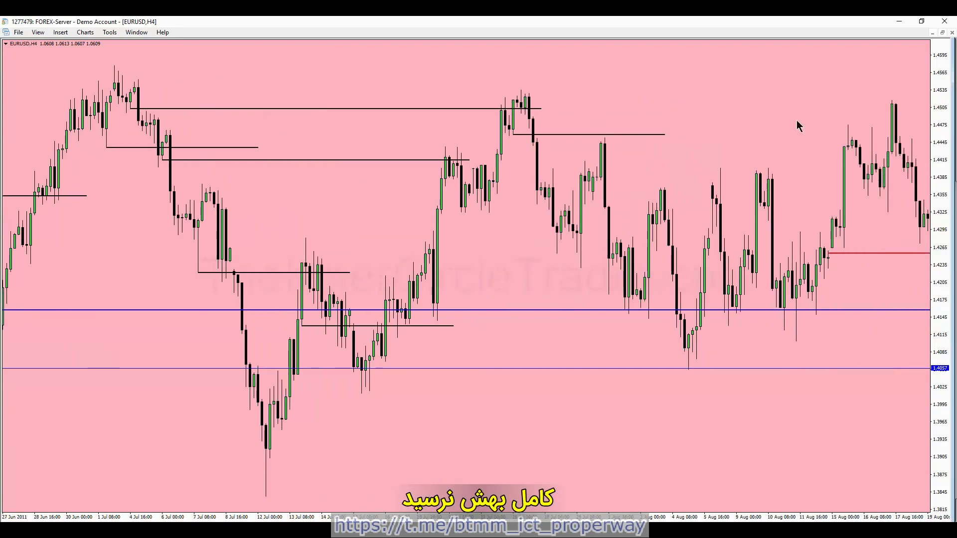
double_click(588, 134)
left_click_drag(588, 134, 676, 181)
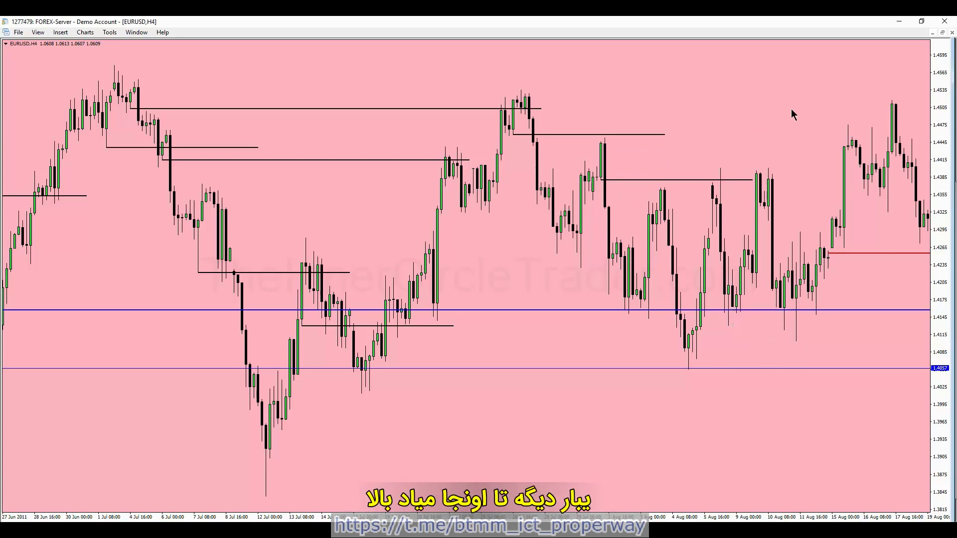
- Add a horizontal line at the late-July swing high, at 1.4535
scroll(785, 109, "down", 5)
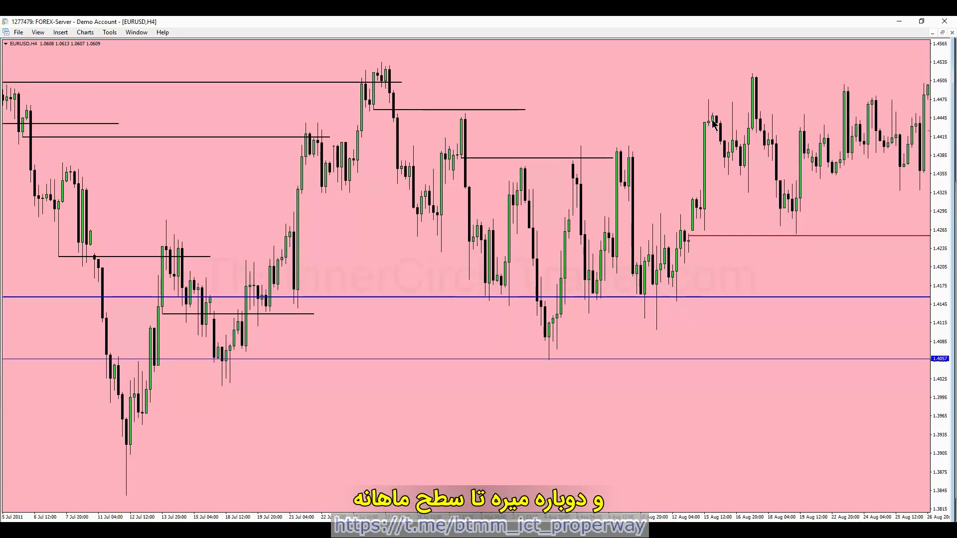
scroll(473, 255, "down", 1)
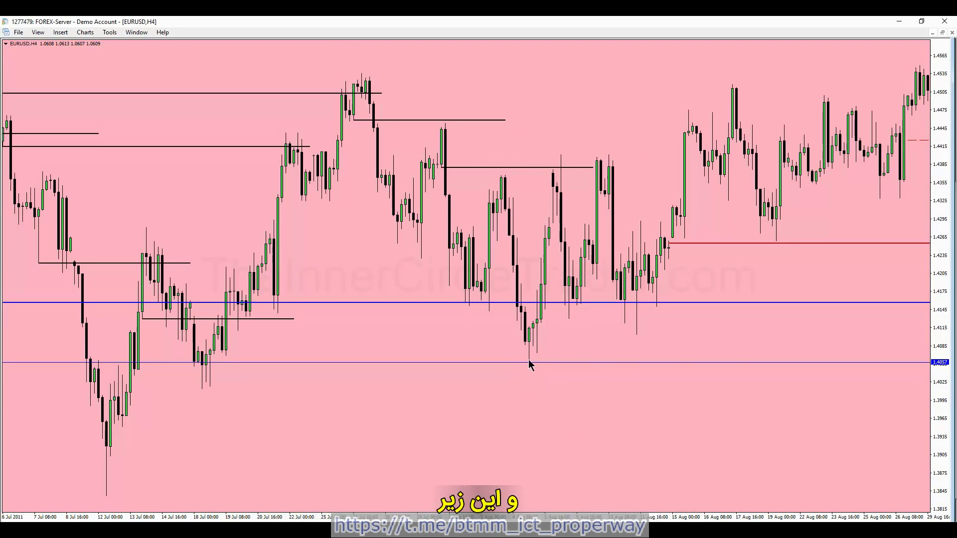
scroll(595, 243, "down", 5)
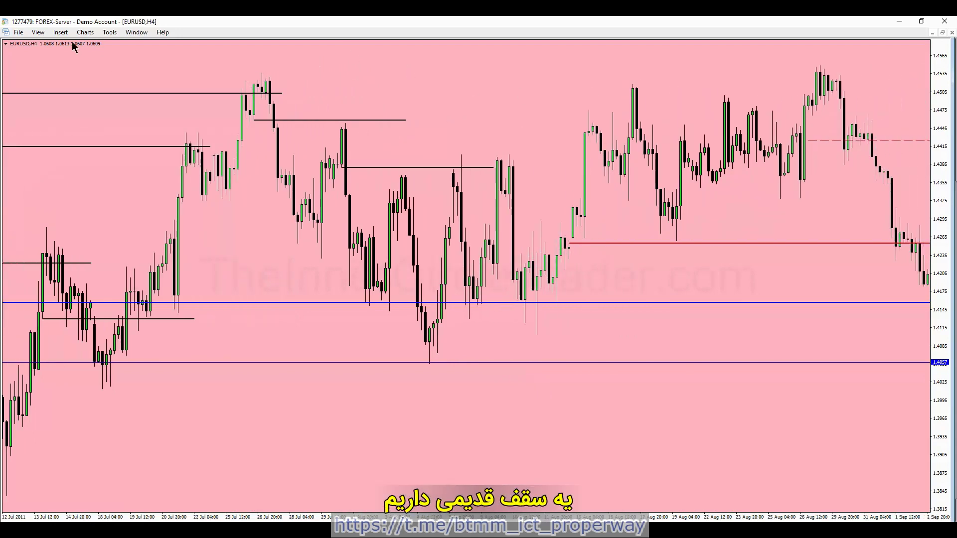
left_click(58, 34)
mouse_move(58, 60)
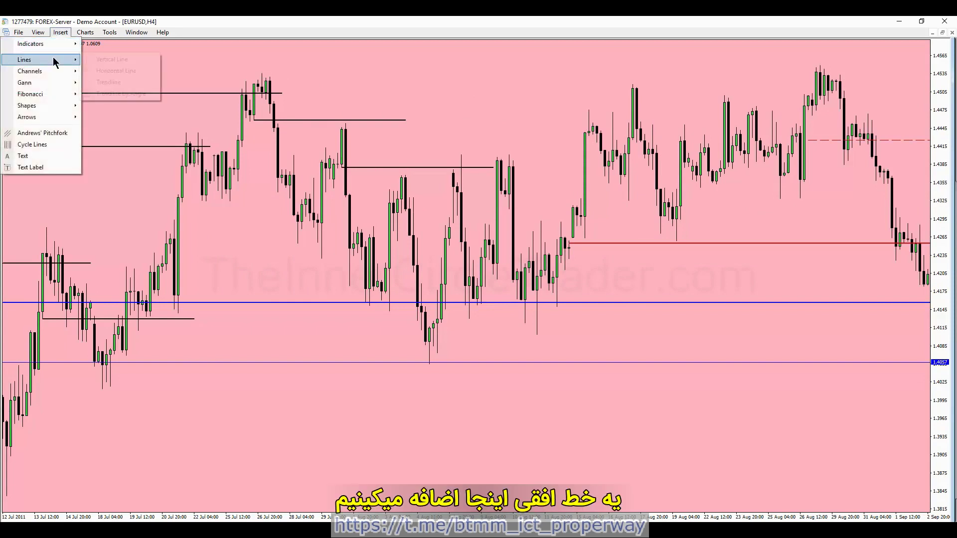
left_click(111, 71)
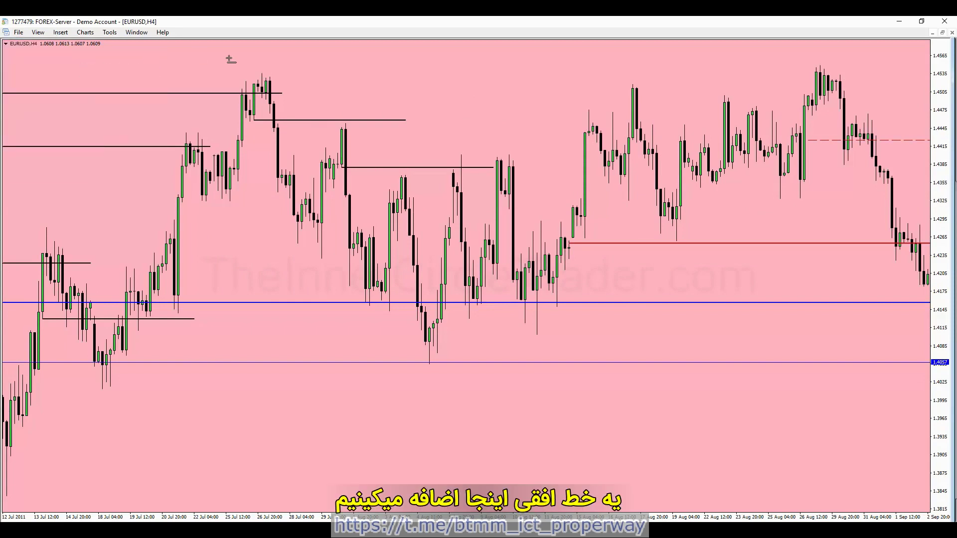
left_click(270, 75)
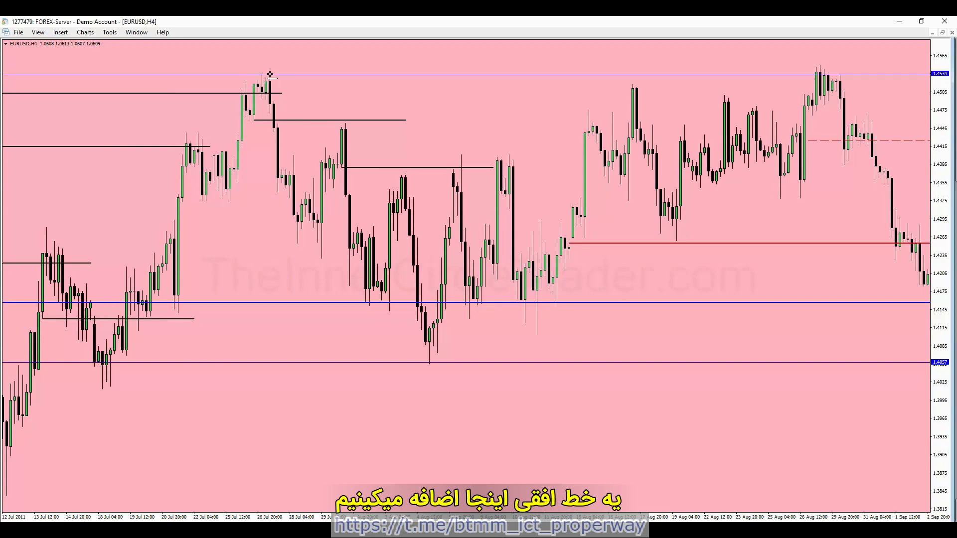
left_click_drag(270, 74, 270, 74)
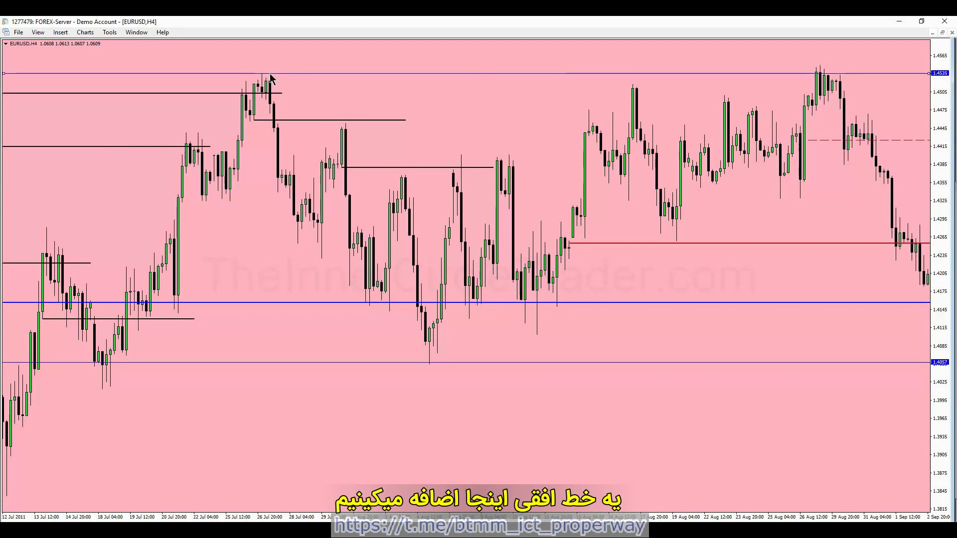
- Change the colour of the 1.4535 horizontal line to black
right_click(270, 76)
left_click(282, 82)
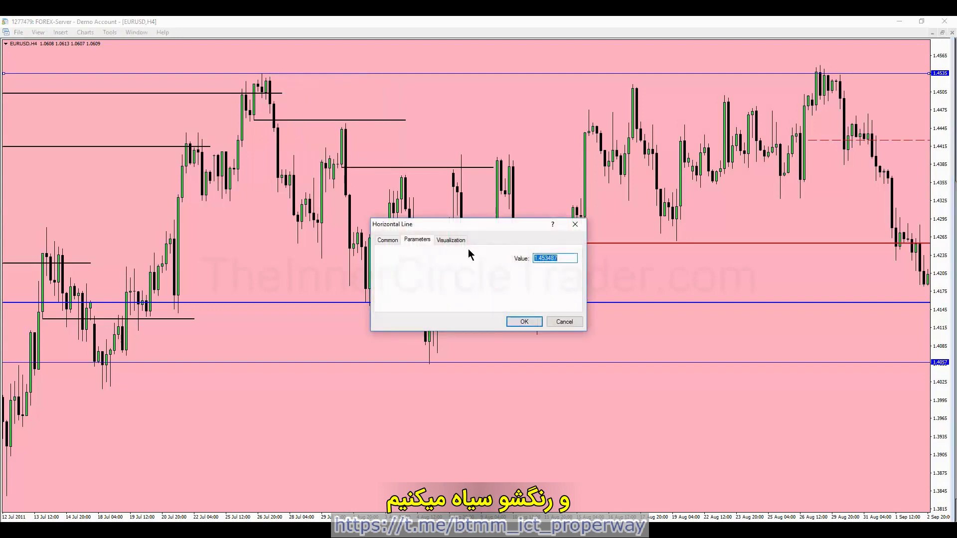
left_click(389, 240)
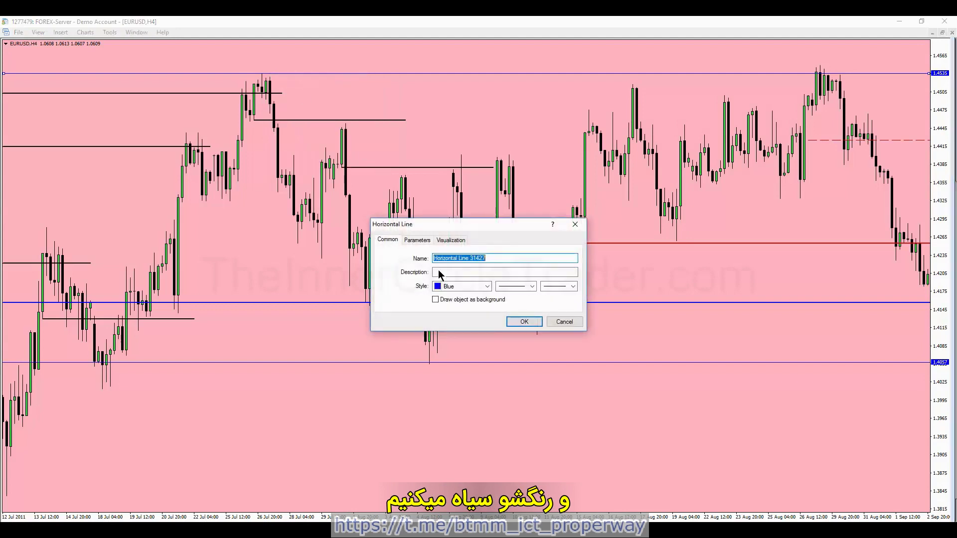
left_click(488, 287)
left_click(439, 298)
key("Return")
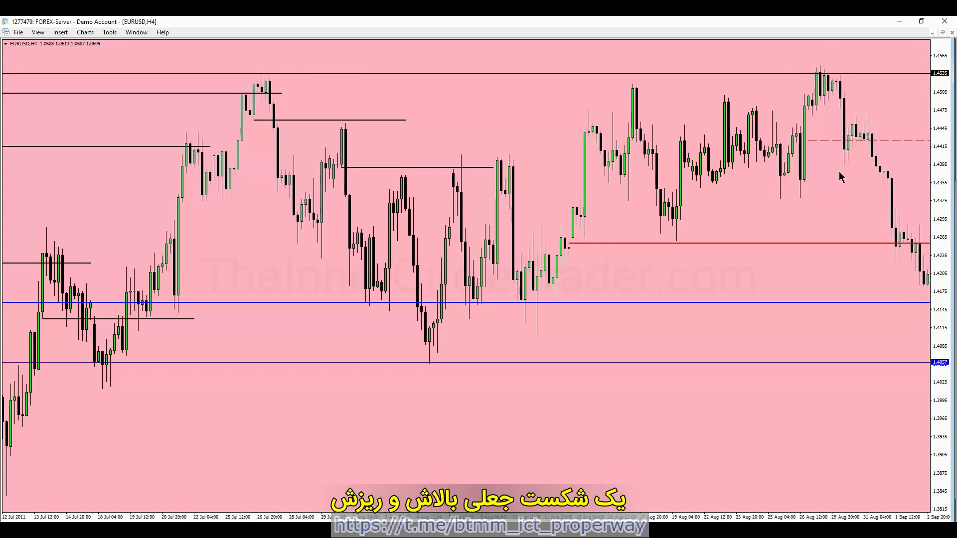
- Copy the 1 August trend line to the late-August order block at about 1.4470 and the 1 September order block at about 1.4245
scroll(842, 177, "down", 8)
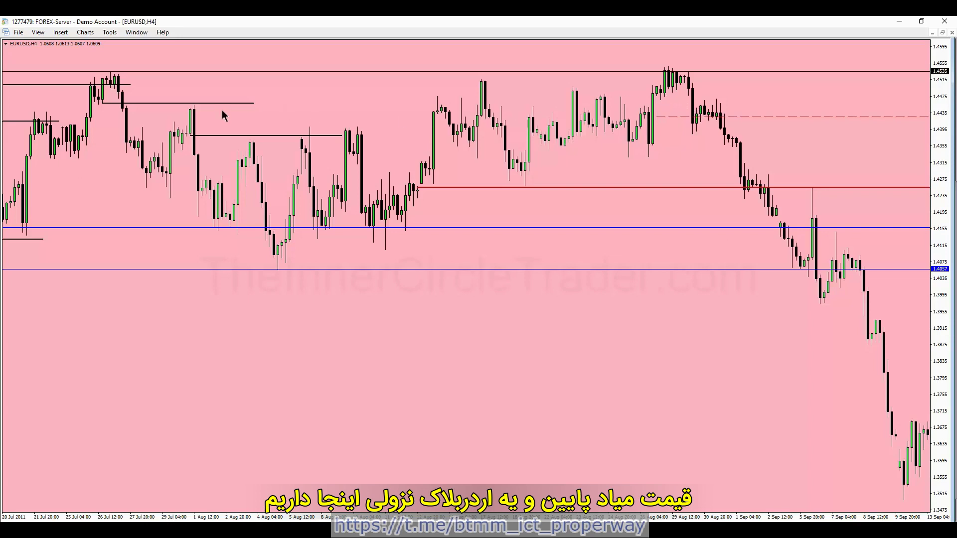
double_click(259, 137)
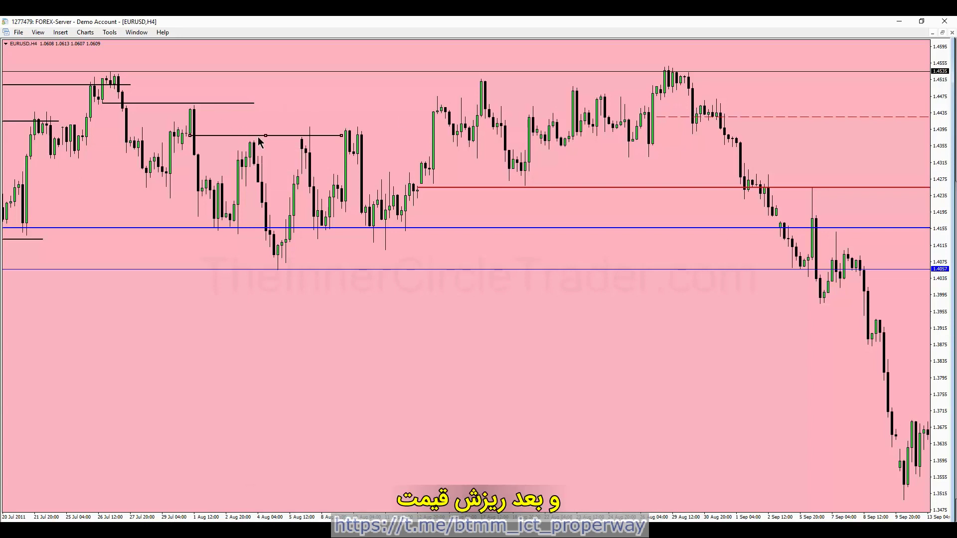
left_click_drag(258, 137, 733, 99)
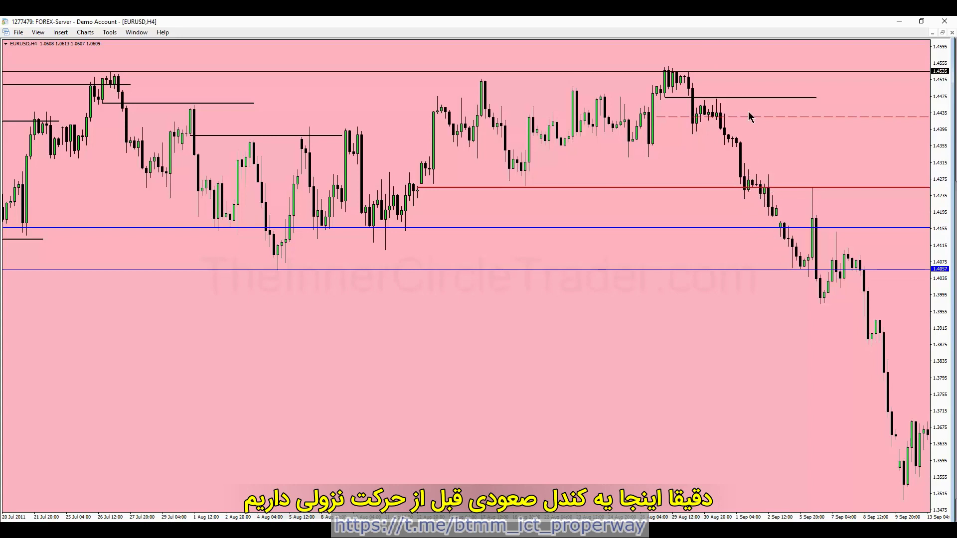
double_click(741, 98)
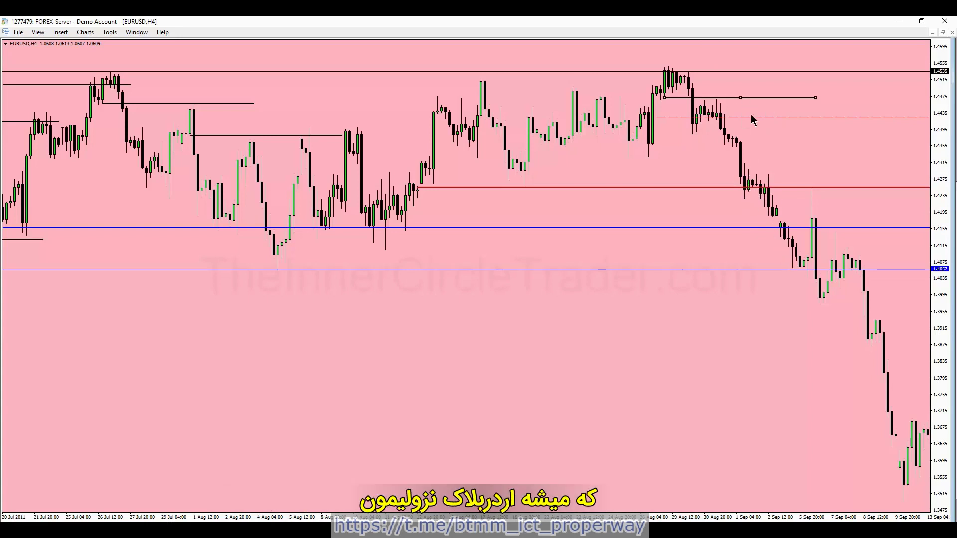
left_click_drag(740, 98, 813, 184)
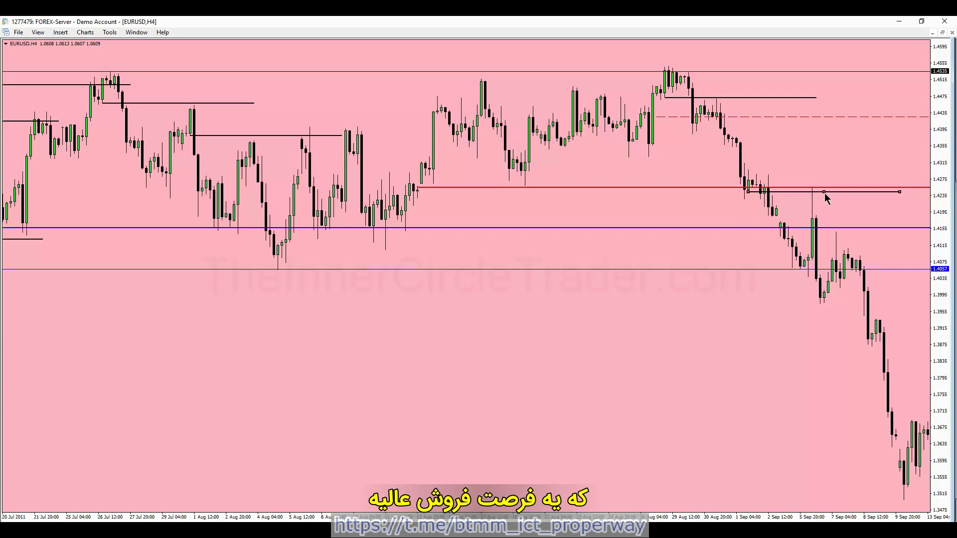
- Copy the trend line down to the next three September order blocks, at about 1.4065, 1.3870 and 1.3755
left_click_drag(824, 192, 880, 272)
scroll(809, 339, "down", 10)
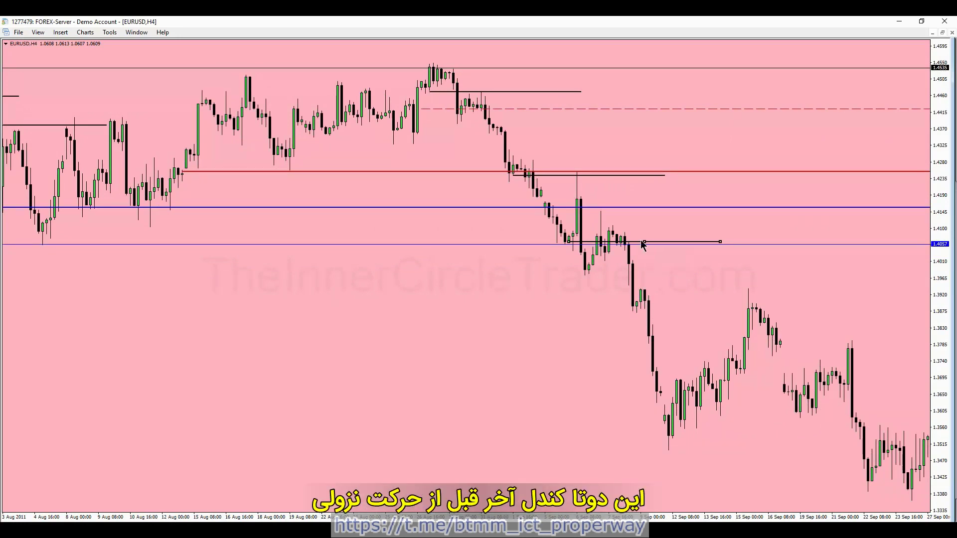
left_click_drag(646, 244, 713, 313)
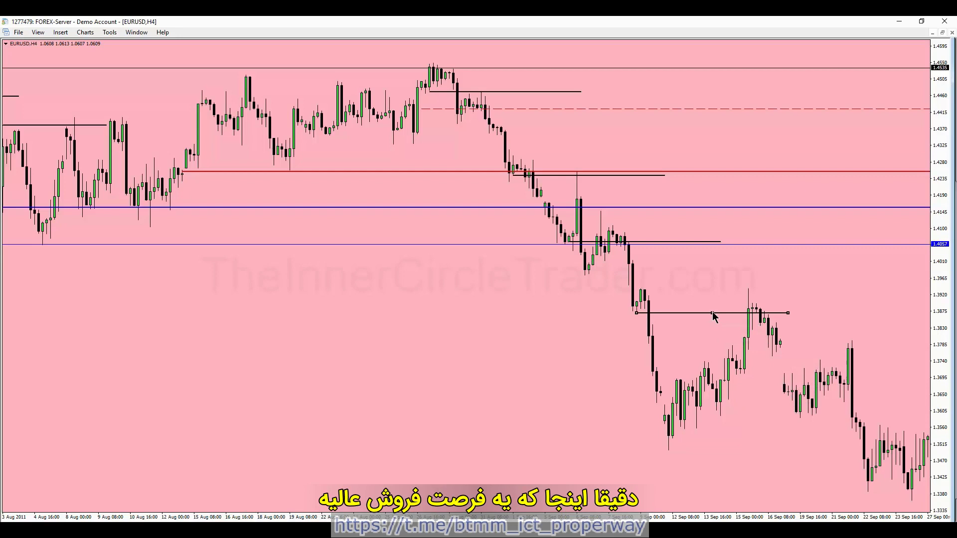
left_click_drag(714, 317, 851, 362)
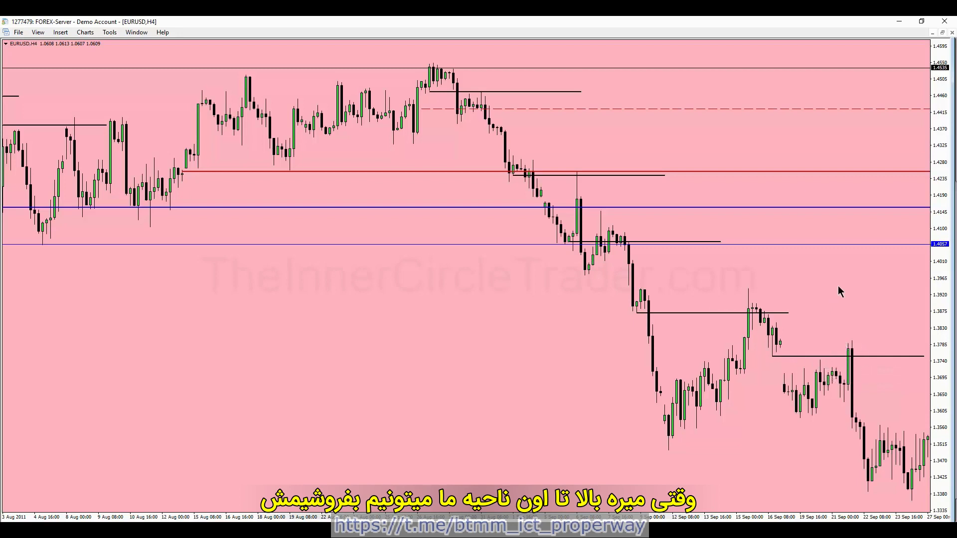
- Copy the trend line to the 21 September order block at about 1.3665 and the late-September order block at about 1.3515
scroll(839, 287, "down", 10)
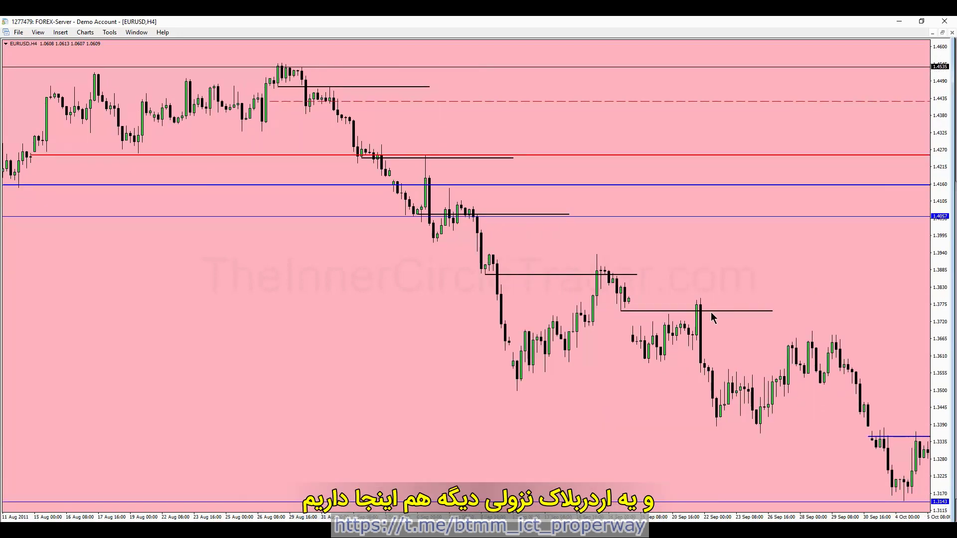
left_click_drag(698, 312, 770, 340)
left_click_drag(828, 297, 778, 305)
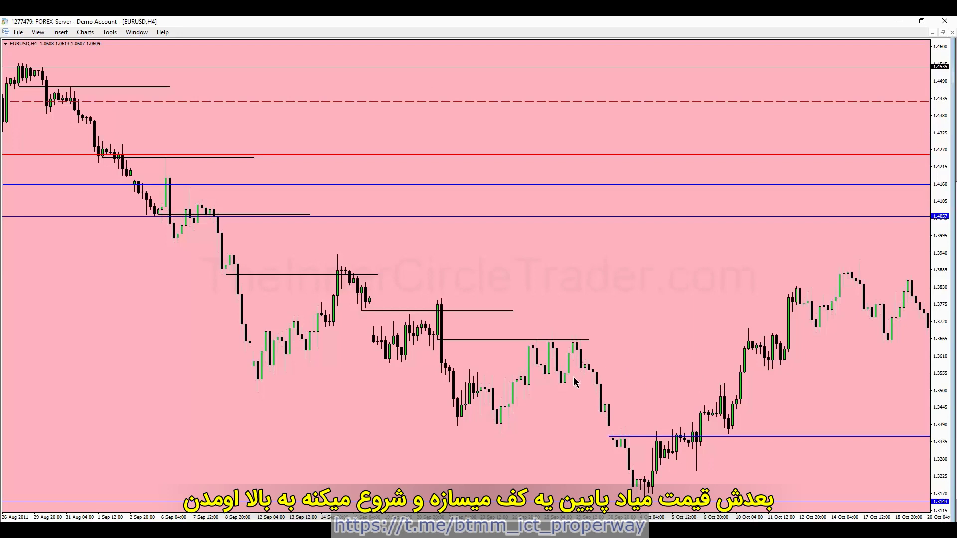
double_click(519, 340)
left_click_drag(519, 343, 710, 388)
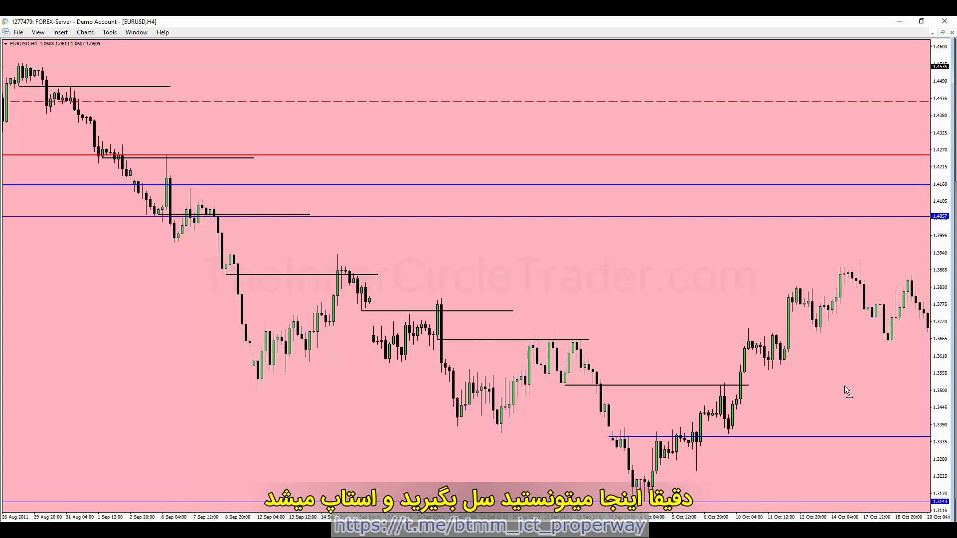
- Copy the 1.3515 trend line to the 8 November order block at about 1.3725
left_click_drag(845, 385, 840, 384)
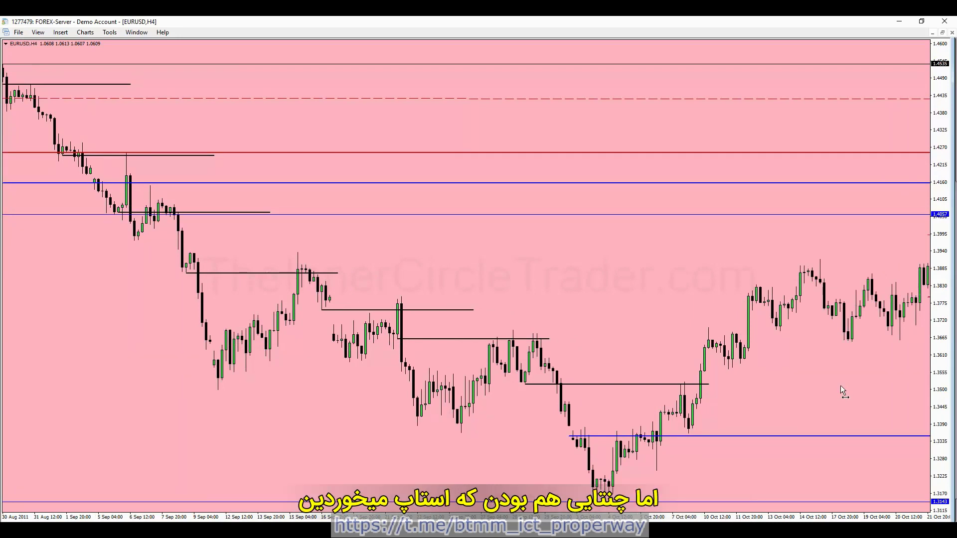
left_click_drag(840, 387, 804, 389)
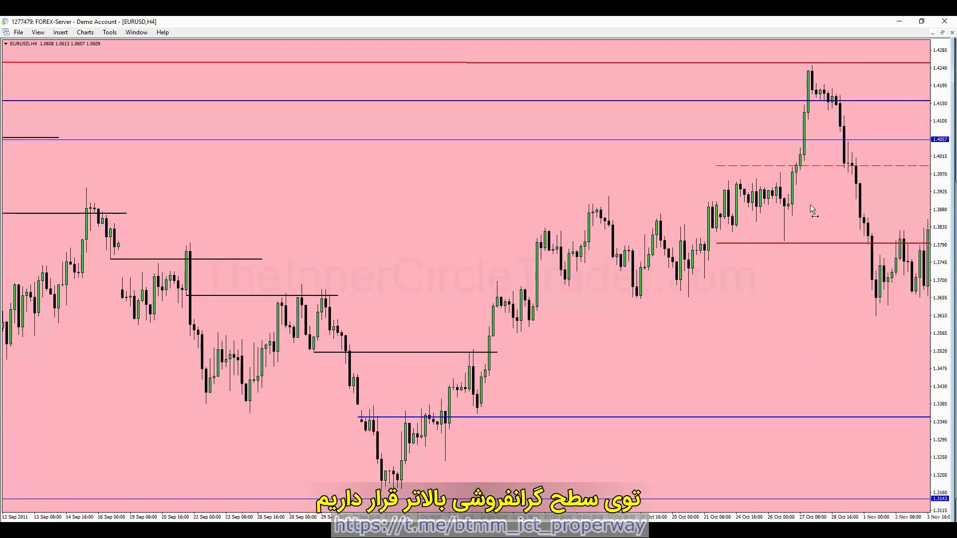
left_click_drag(808, 204, 718, 209)
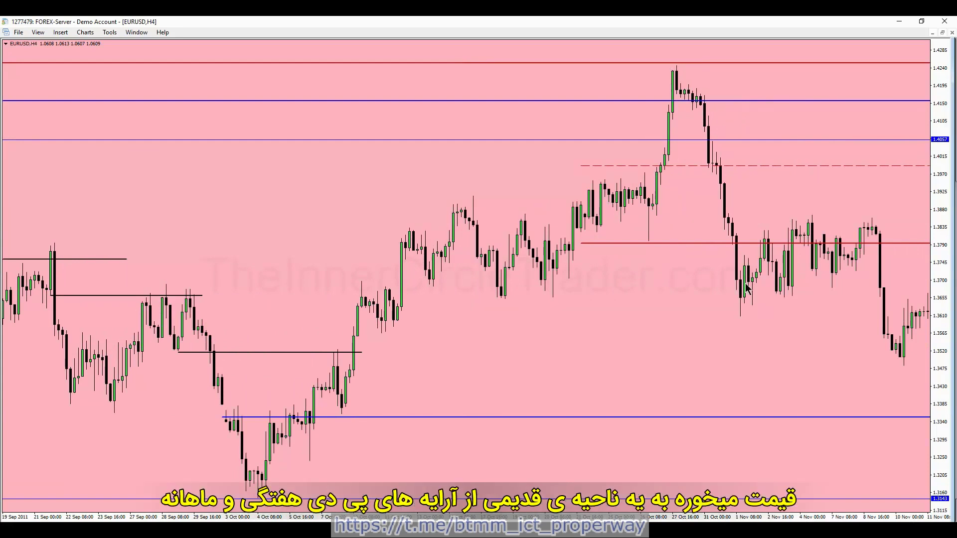
scroll(754, 297, "down", 1)
scroll(753, 302, "down", 5)
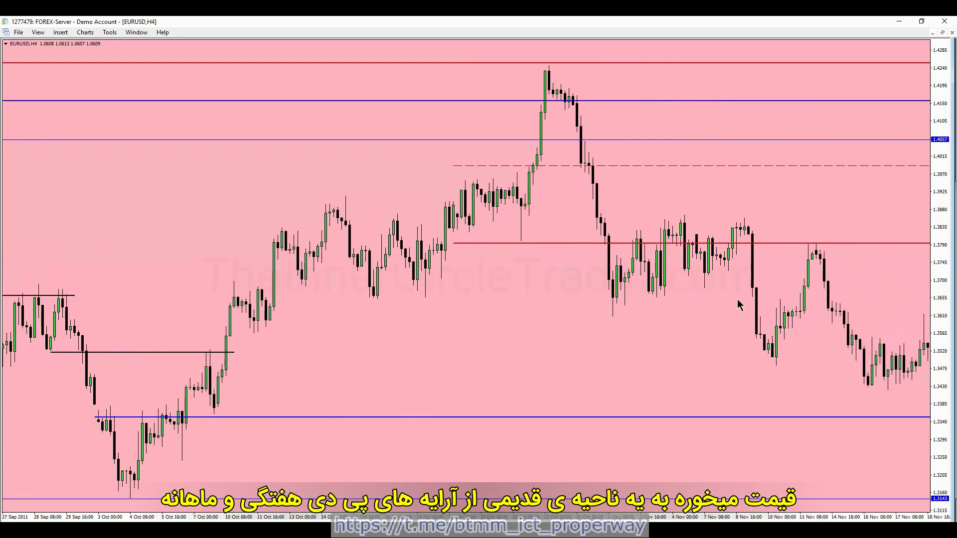
scroll(643, 193, "down", 3)
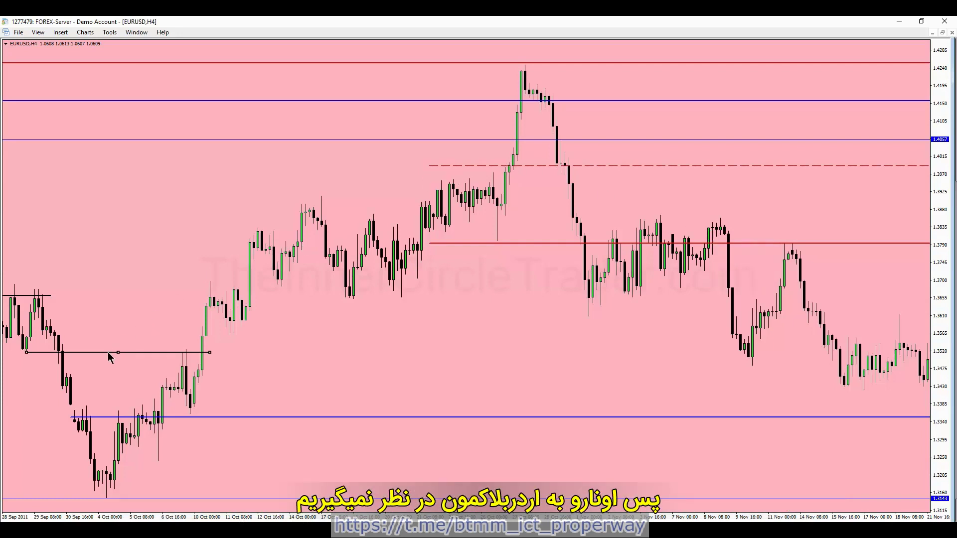
left_click_drag(108, 352, 798, 273)
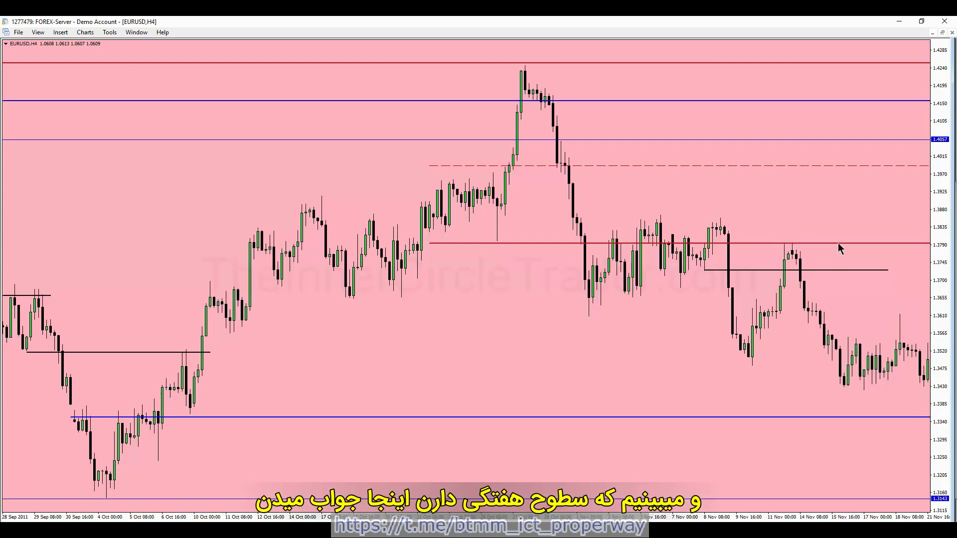
- Copy the November trend line to the mid-December order block at about 1.3160
left_click_drag(851, 198, 807, 199)
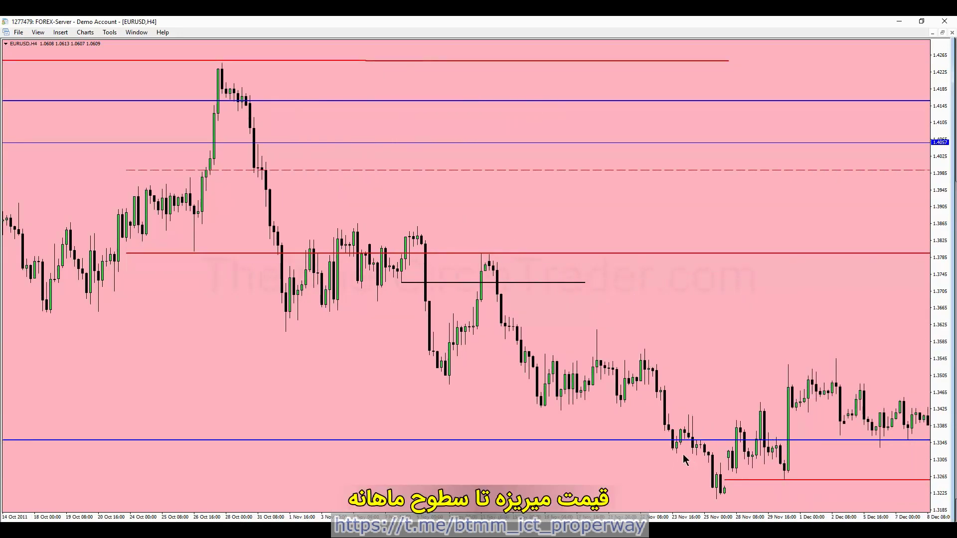
scroll(765, 312, "down", 5)
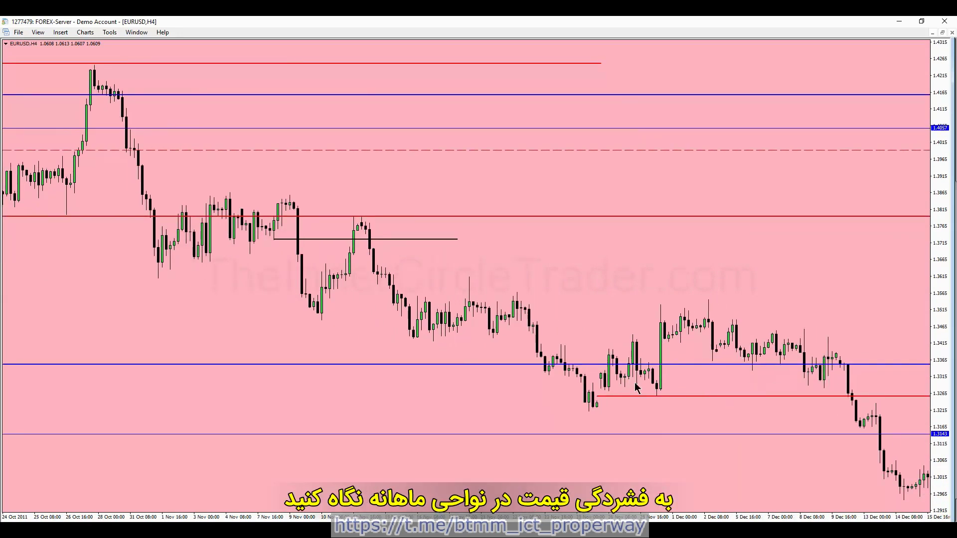
scroll(803, 261, "down", 8)
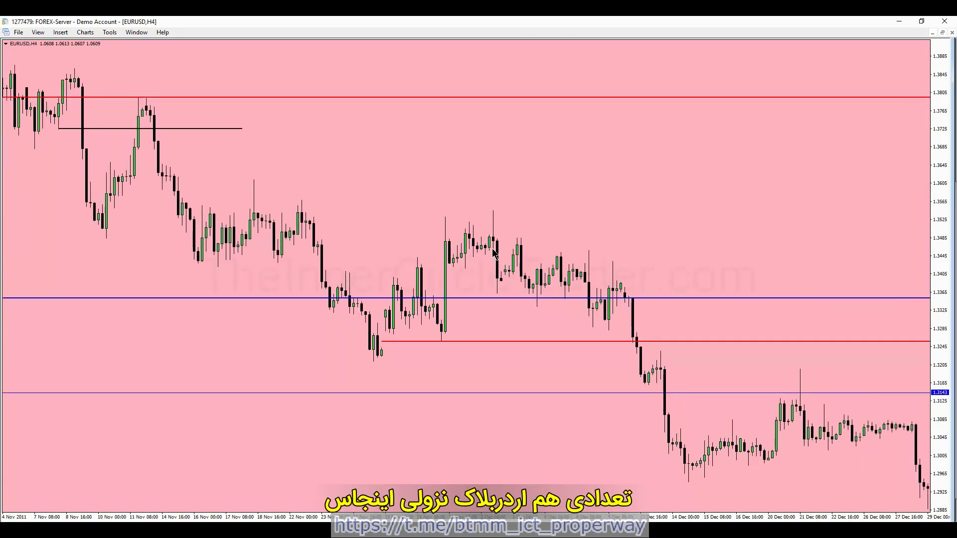
mouse_move(518, 246)
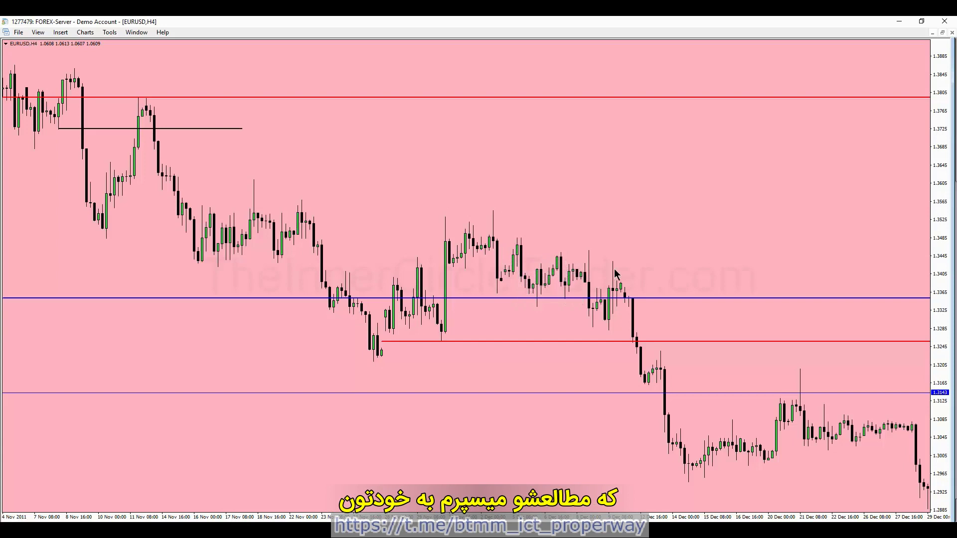
scroll(698, 266, "down", 5)
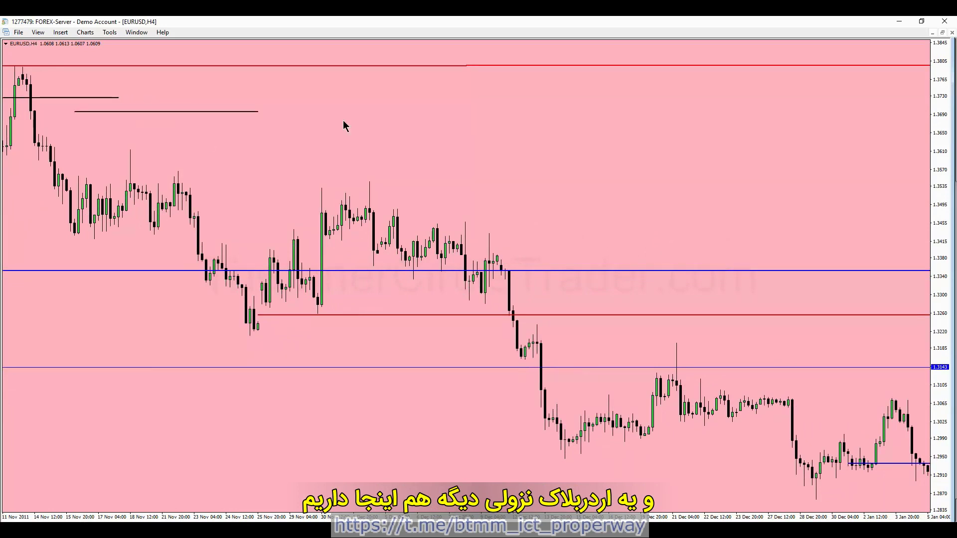
left_click_drag(345, 133, 528, 133)
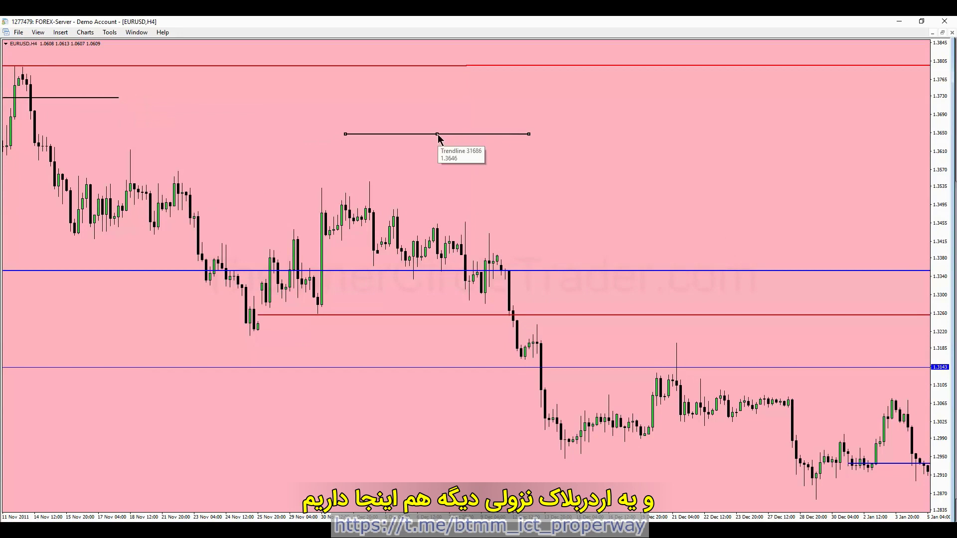
left_click_drag(437, 133, 617, 363)
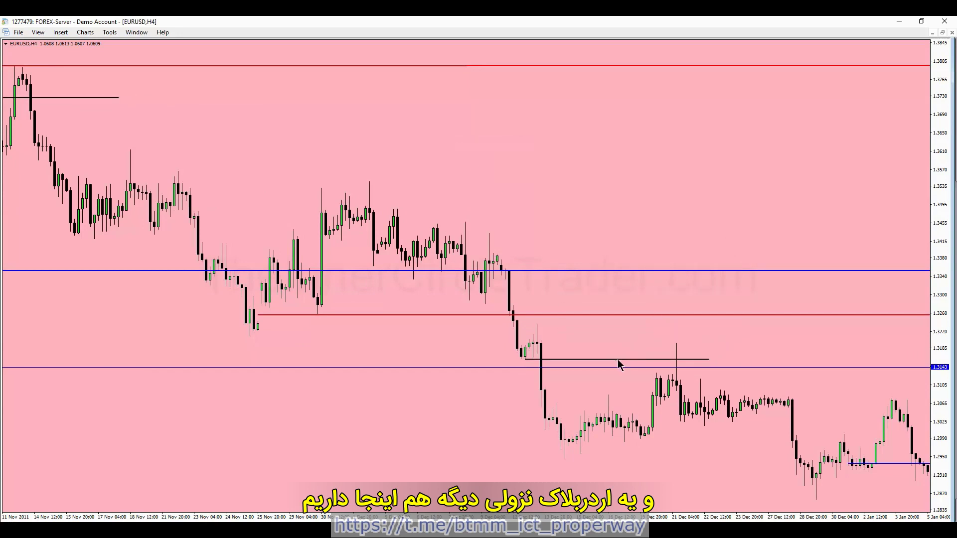
- Copy the 1.3160 trend line to the 20 December order block at about 1.3060 and extend it to early January 2012
left_click(701, 354)
scroll(778, 331, "down", 5)
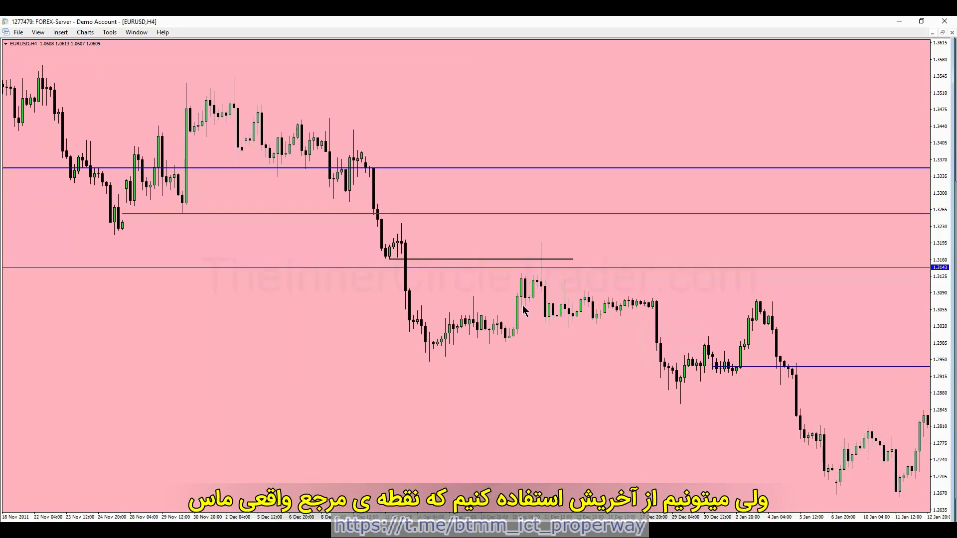
double_click(499, 259)
left_click_drag(499, 259, 616, 310)
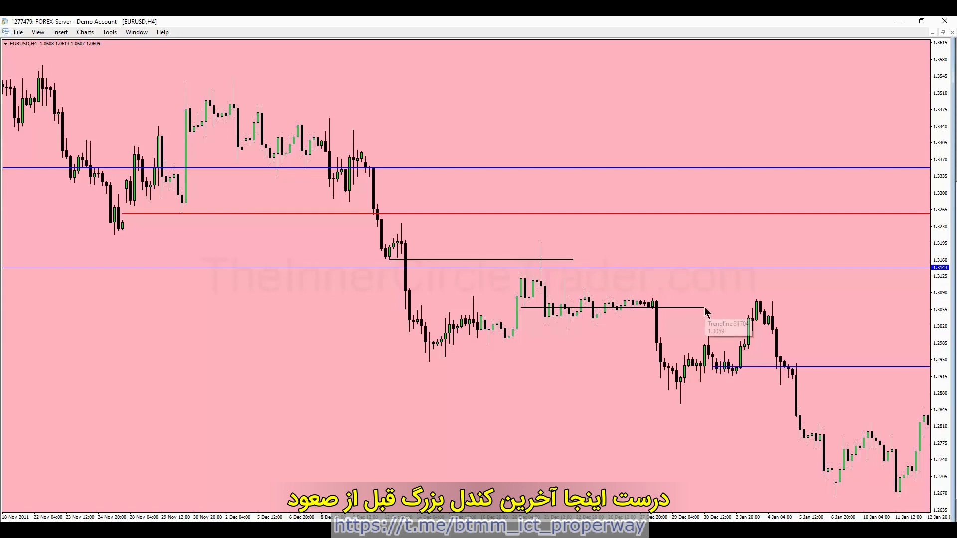
left_click_drag(708, 309, 792, 308)
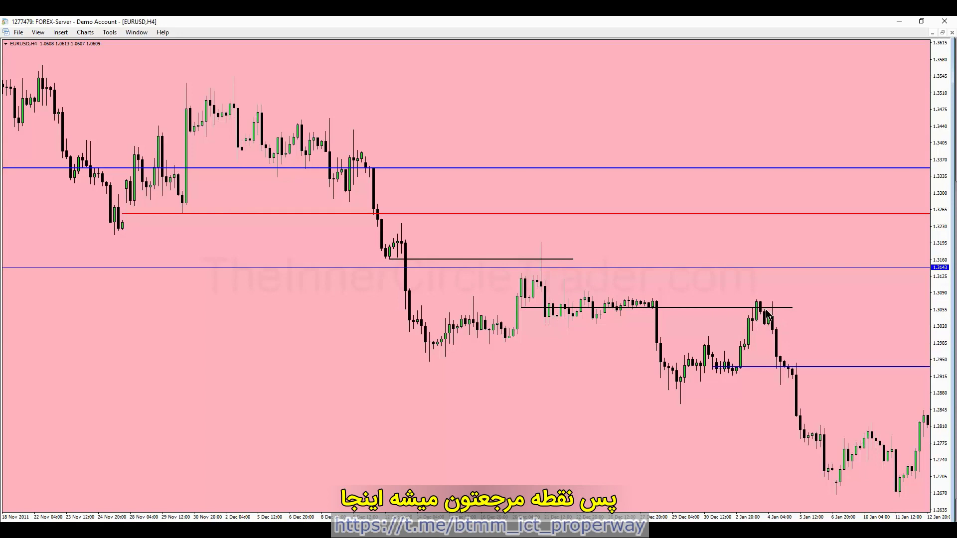
- Copy the 1.3060 trend line to the early-January order block at about 1.3035, extended to 23 January, and to the late-December low at about 1.2860
scroll(853, 309, "down", 5)
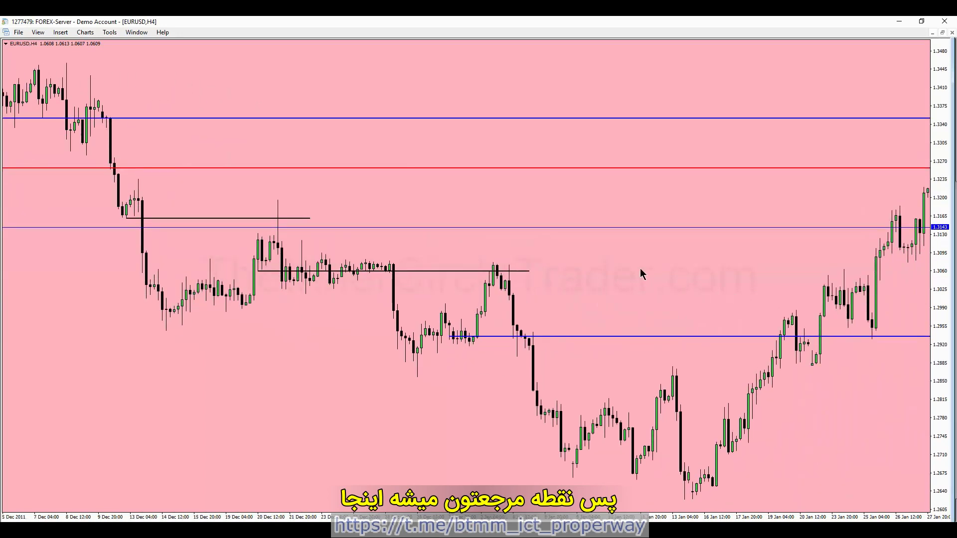
double_click(526, 271)
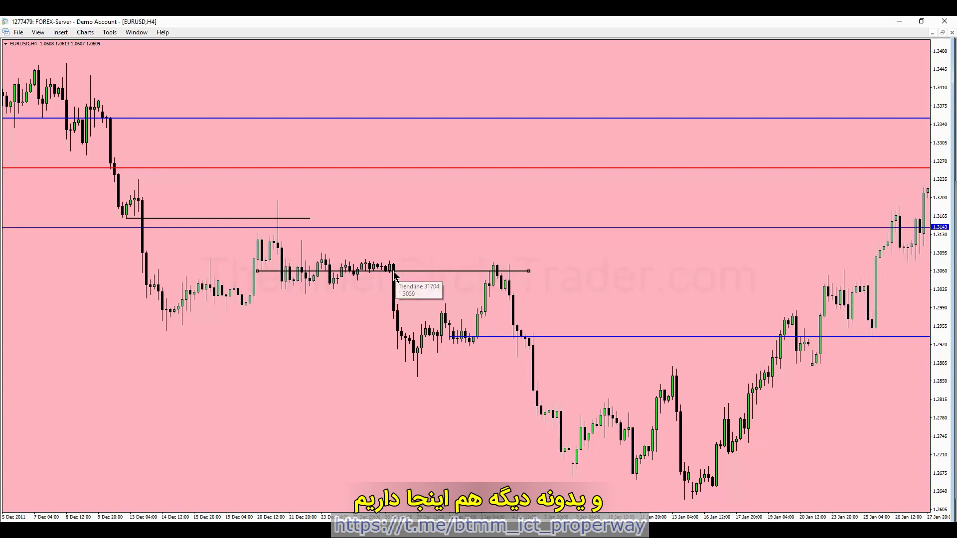
left_click_drag(394, 273, 623, 285)
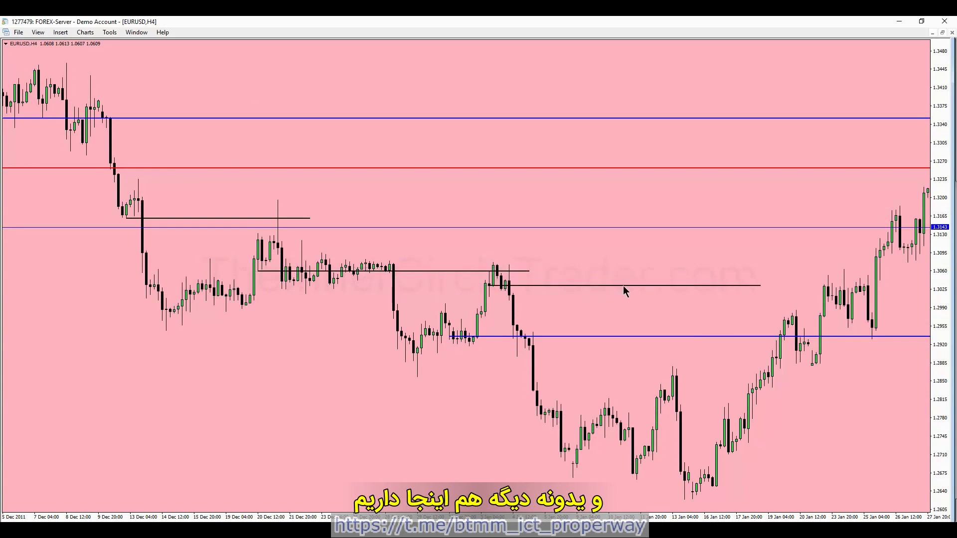
double_click(623, 285)
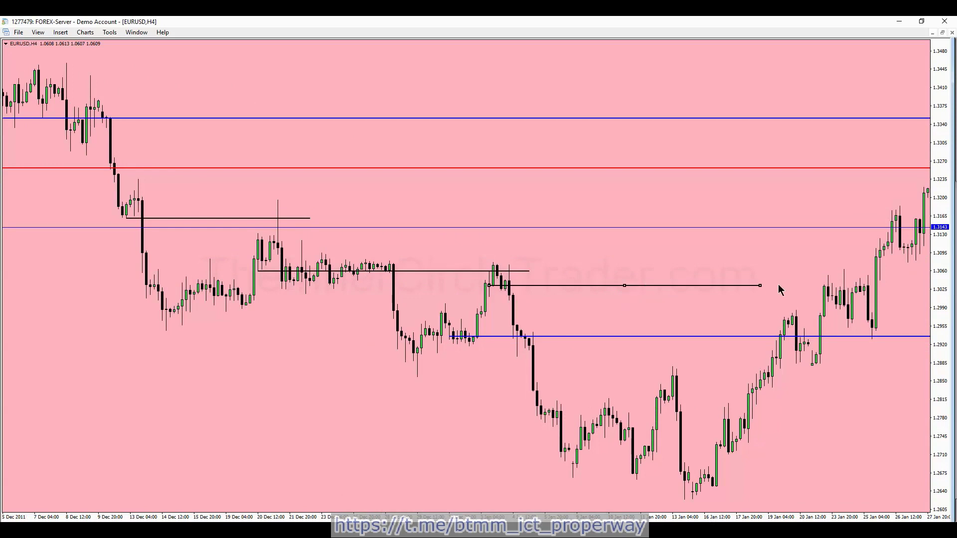
left_click_drag(761, 285, 844, 285)
double_click(845, 288)
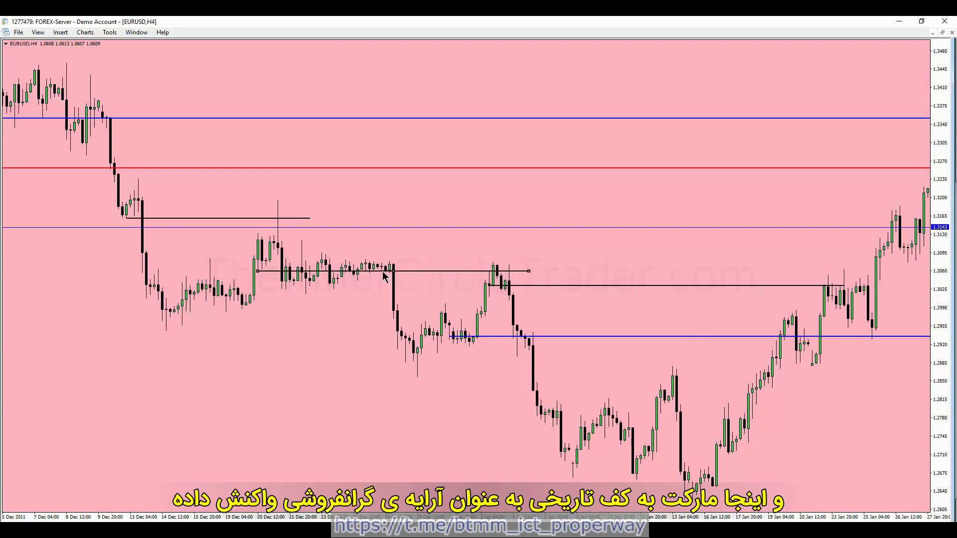
left_click_drag(383, 272, 546, 378)
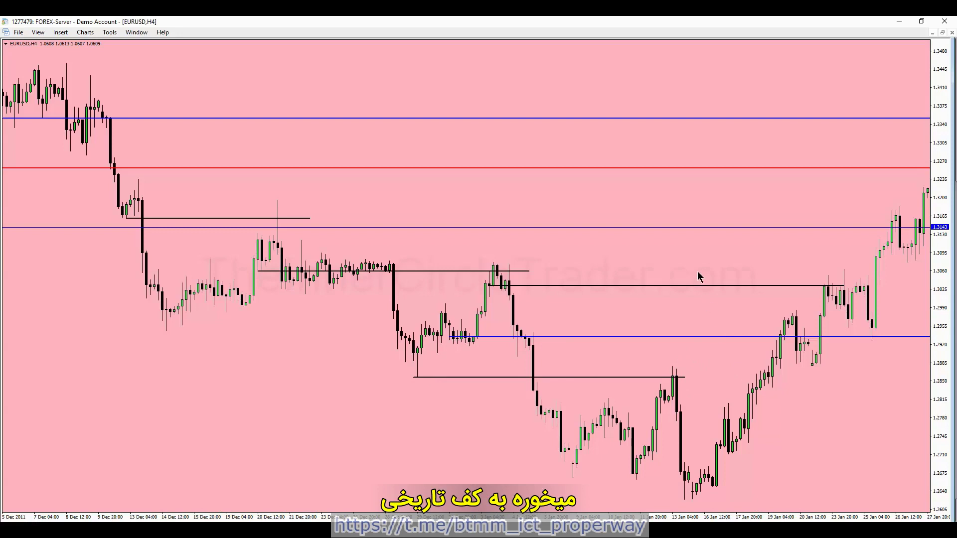
- Draw a rectangle from about 1.3260 on 13 February 2012 down to the early-February low, and resize it to the 16 February low at about 1.2975
left_click_drag(711, 252, 584, 258)
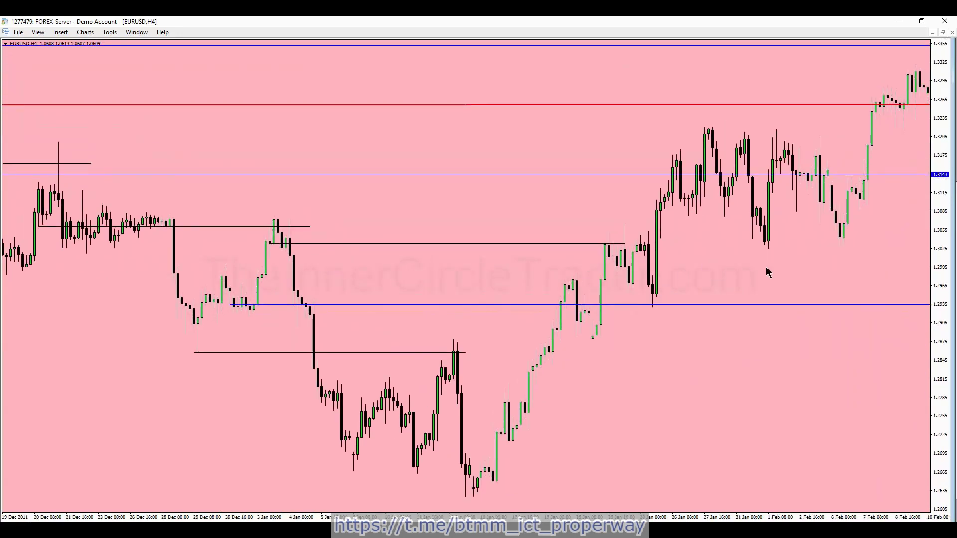
left_click_drag(766, 267, 587, 276)
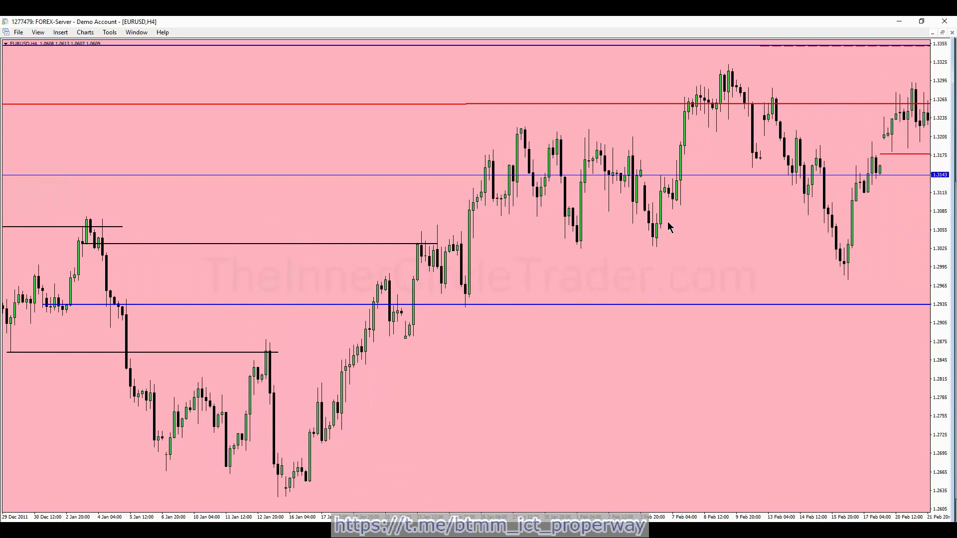
mouse_move(706, 102)
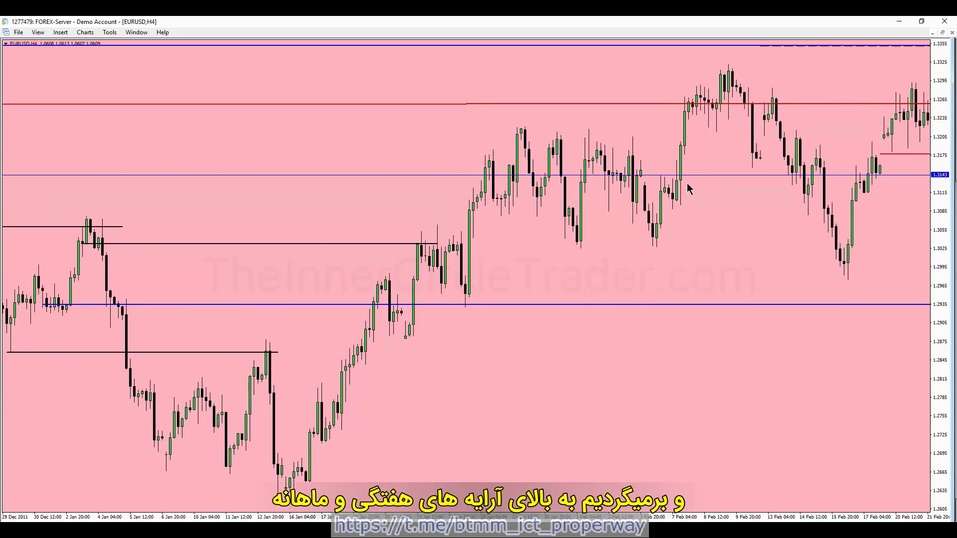
mouse_move(688, 177)
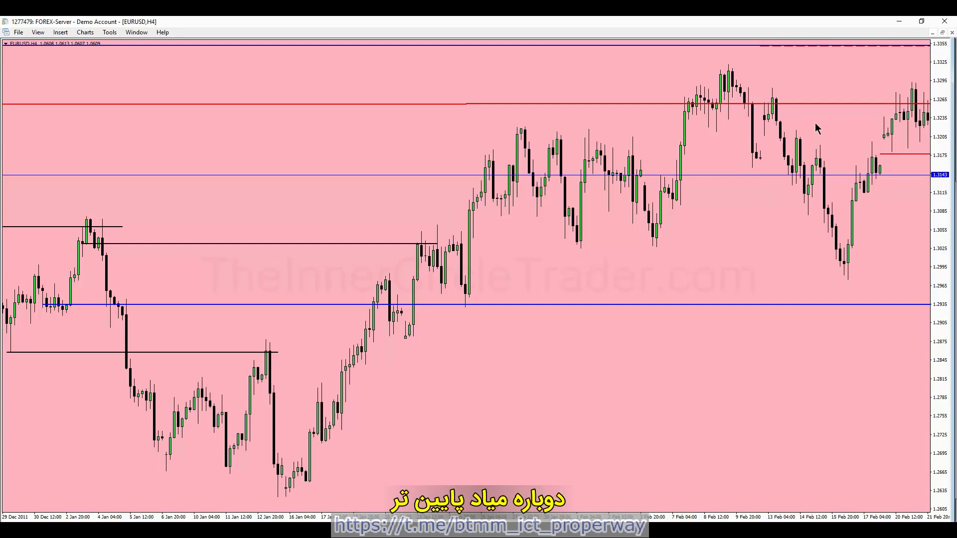
left_click_drag(815, 122, 766, 138)
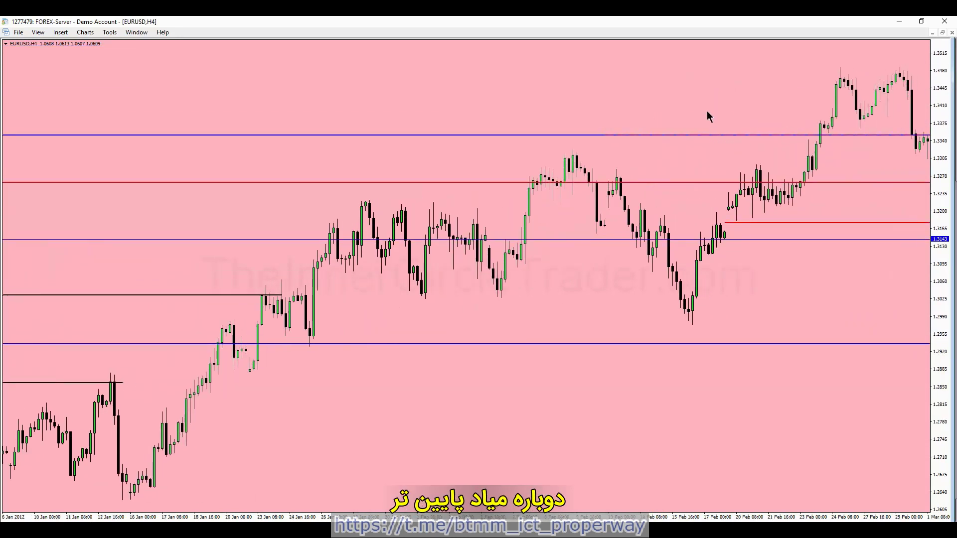
left_click_drag(707, 109, 703, 108)
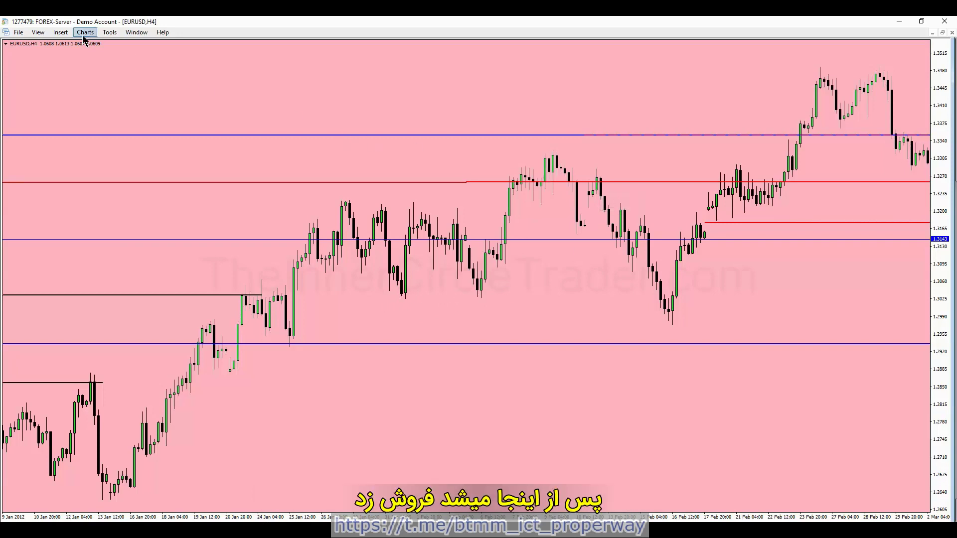
left_click(60, 32)
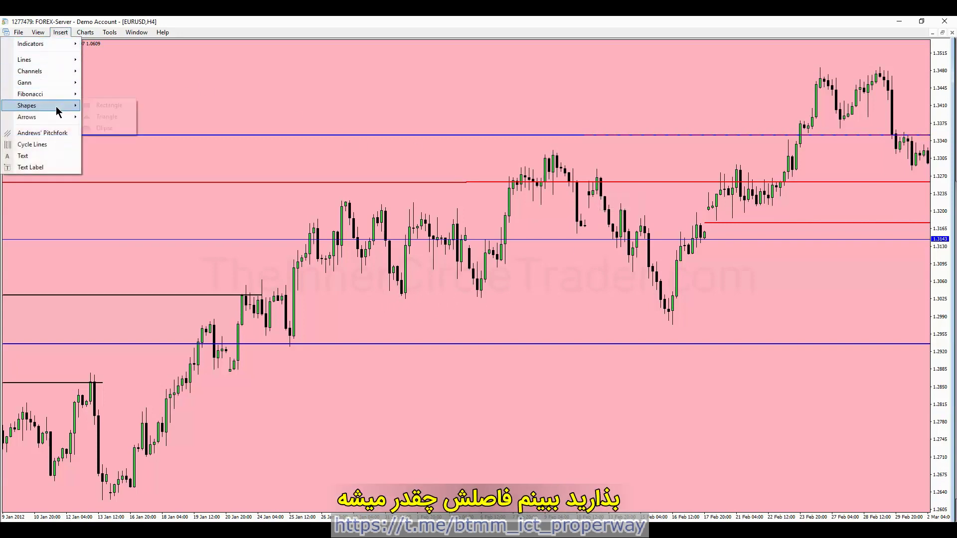
left_click(83, 106)
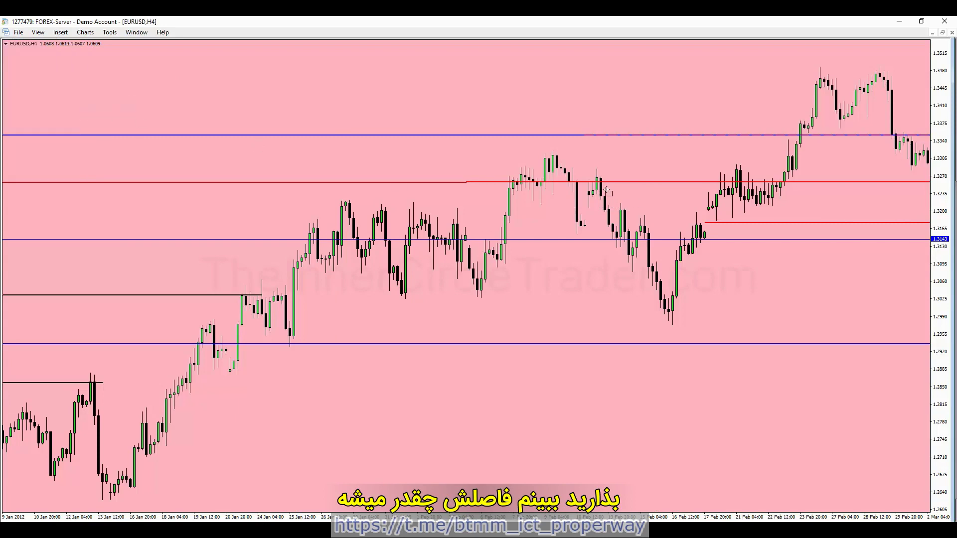
mouse_move(594, 180)
left_mouse_down()
mouse_move(611, 241)
mouse_move(461, 301)
mouse_move(400, 303)
left_mouse_up()
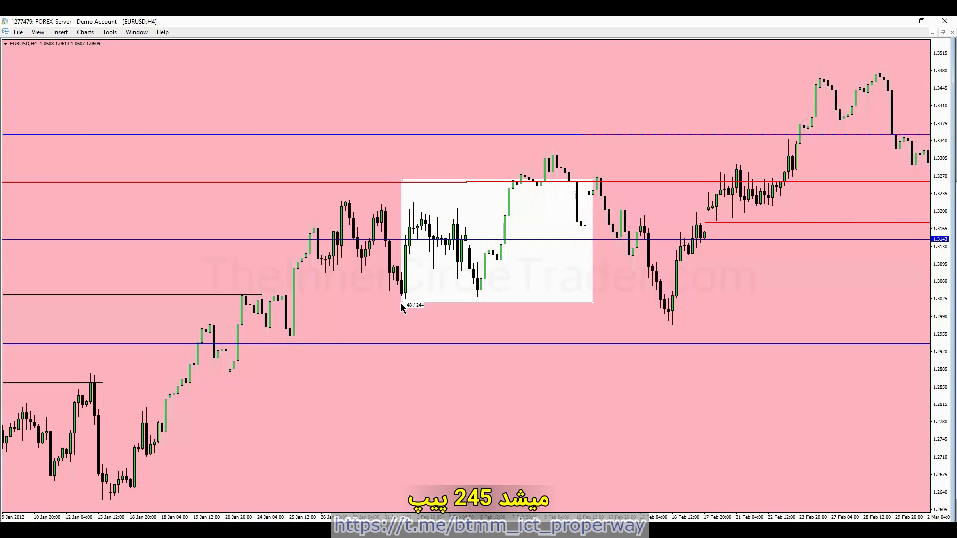
left_click_drag(400, 304, 676, 325)
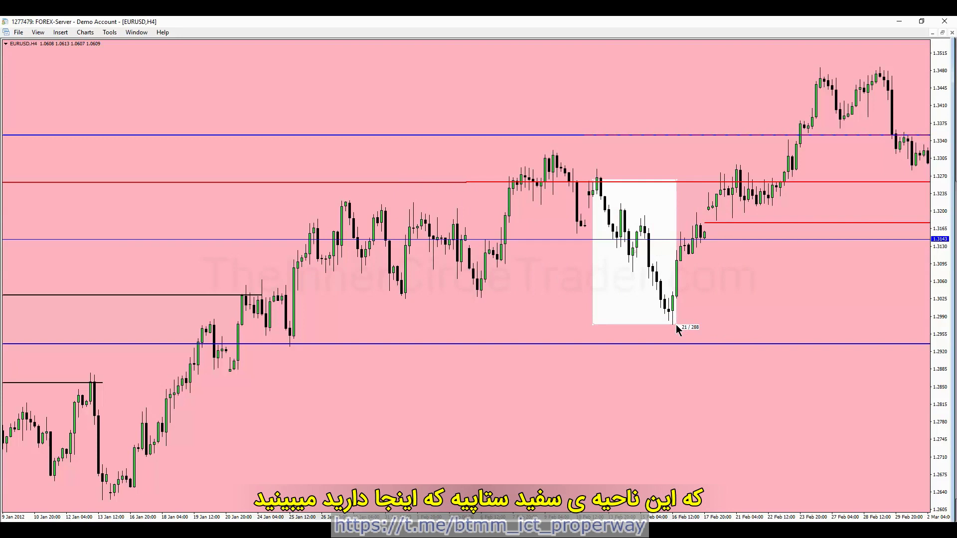
- Fit the white rectangle's lower corner to the 16 February 2012 low, and delete the rectangle from the chart
left_click_drag(676, 325, 674, 324)
mouse_move(672, 297)
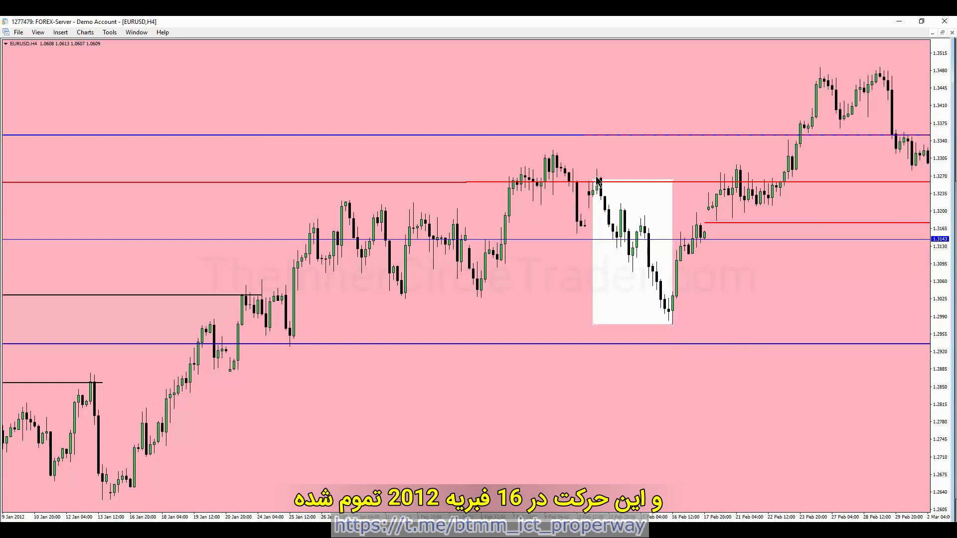
mouse_move(598, 182)
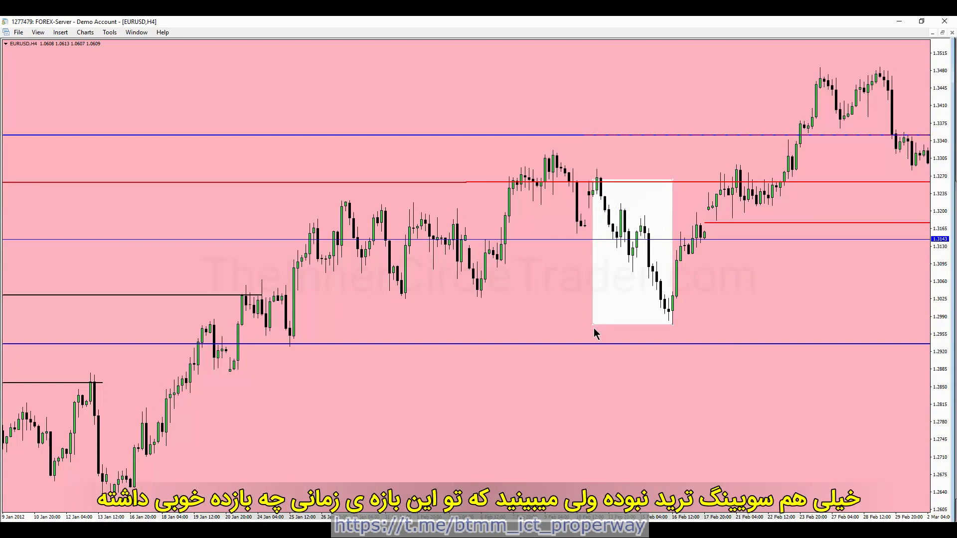
key("Delete")
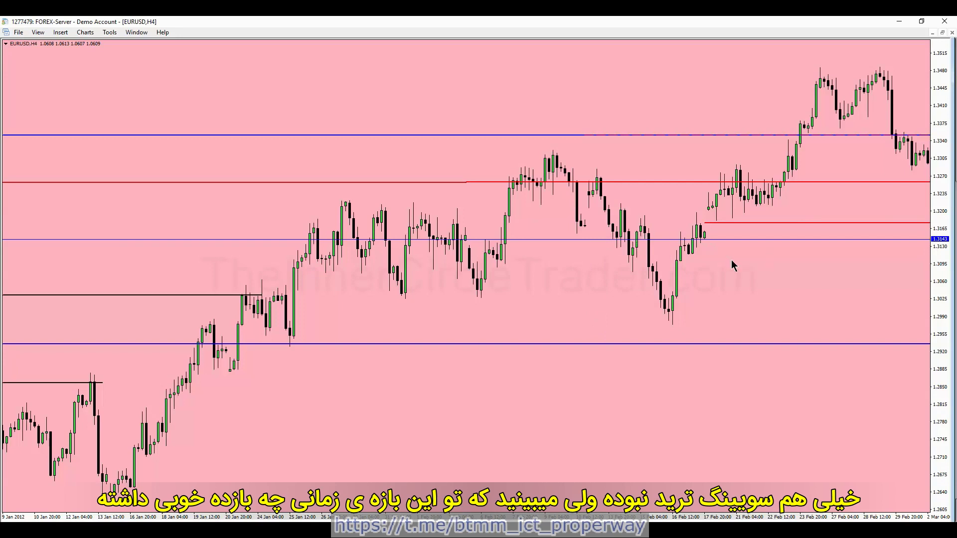
- Follow the four-hour price action from February through June 2012, examining how it reacts at the monthly and weekly levels and old lows
scroll(725, 260, "right", 5)
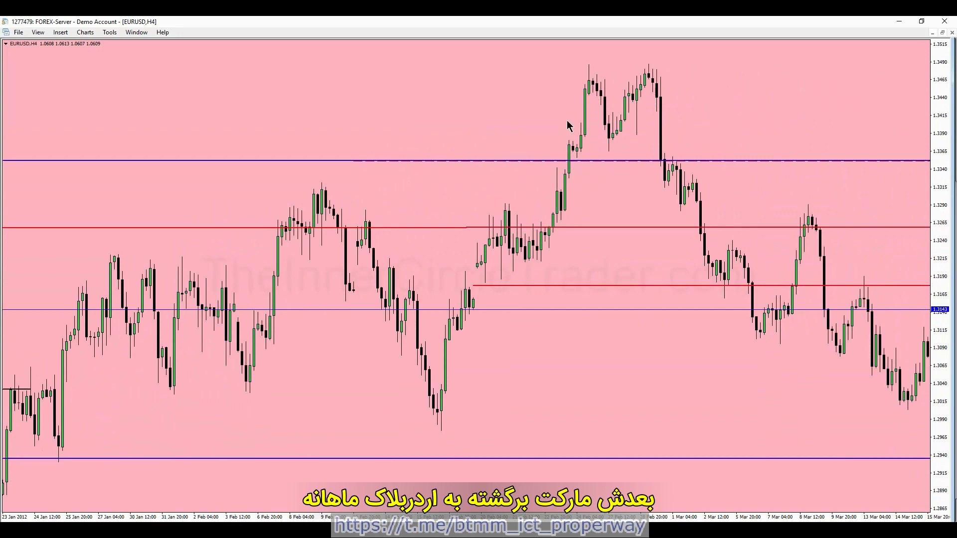
scroll(796, 109, "right", 3)
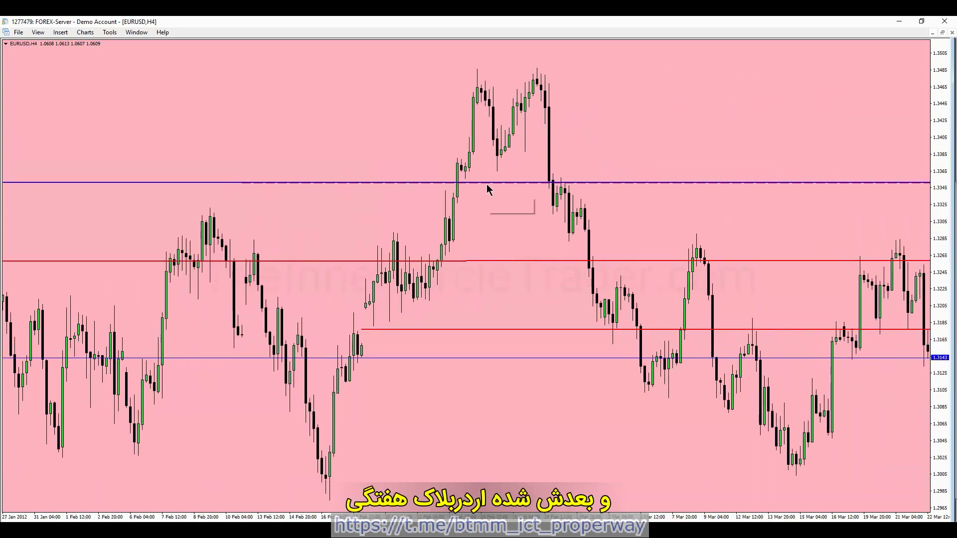
scroll(641, 105, "right", 3)
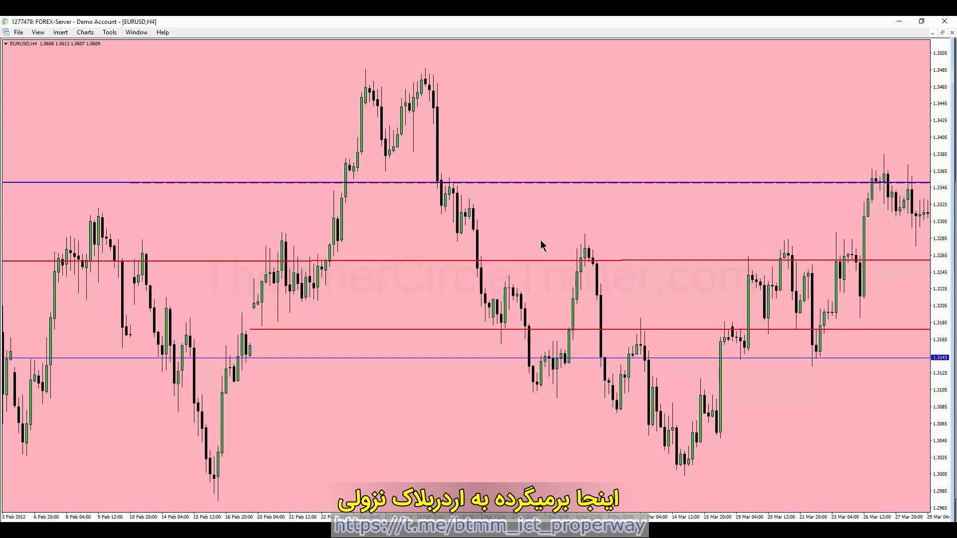
scroll(670, 229, "down", 5)
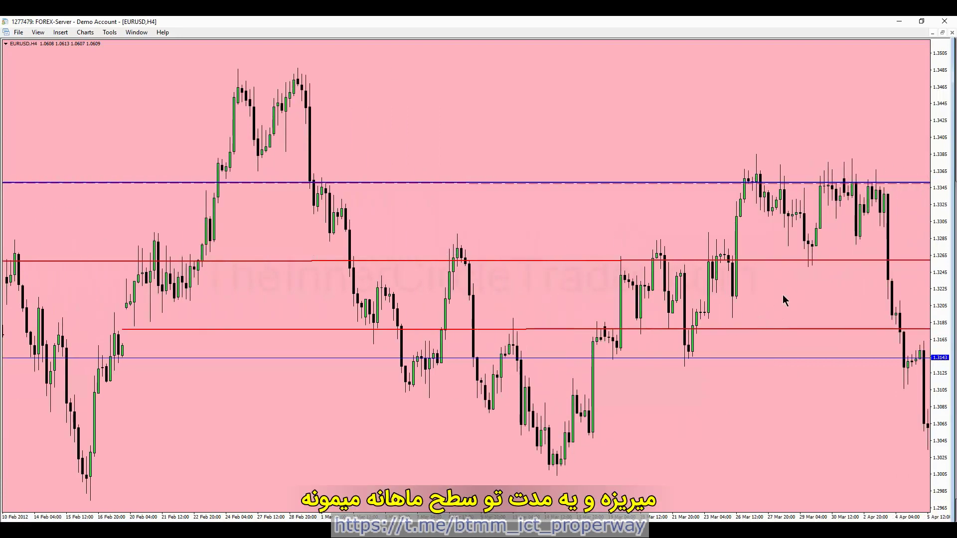
left_click_drag(781, 294, 676, 225)
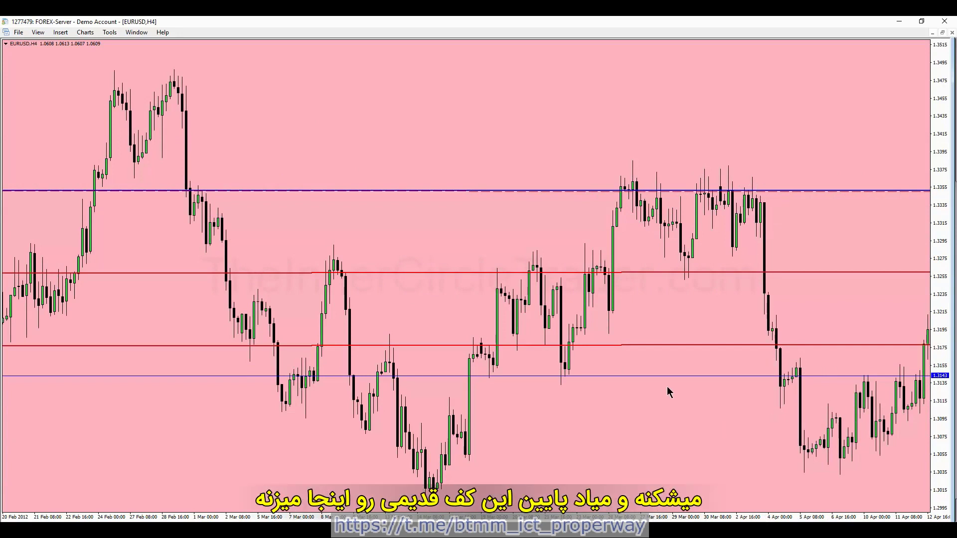
left_click_drag(721, 416, 609, 431)
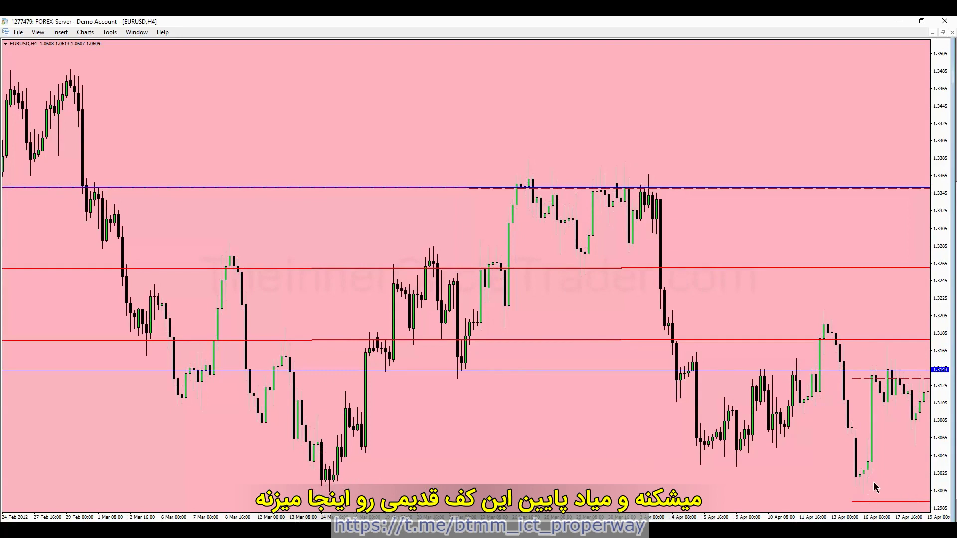
left_click_drag(907, 483, 834, 471)
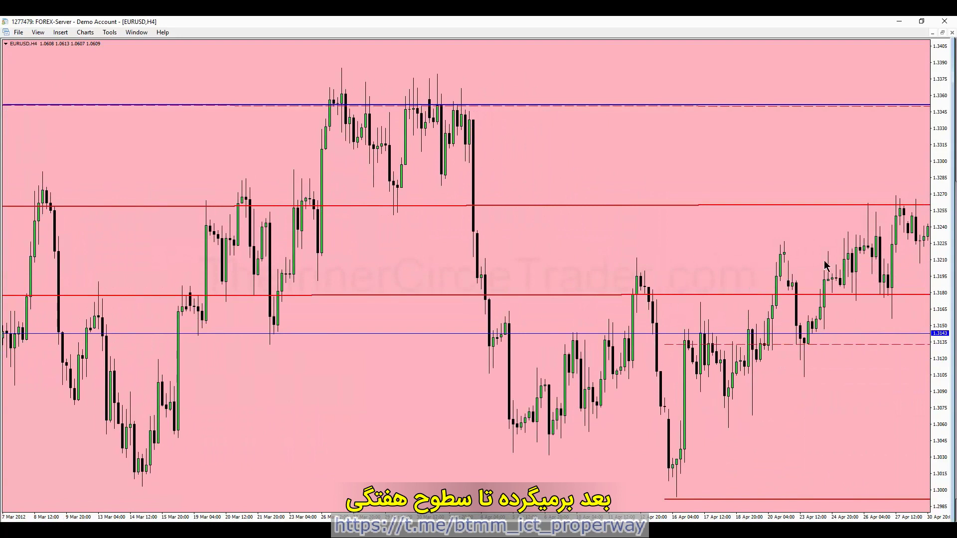
scroll(867, 221, "down", 5)
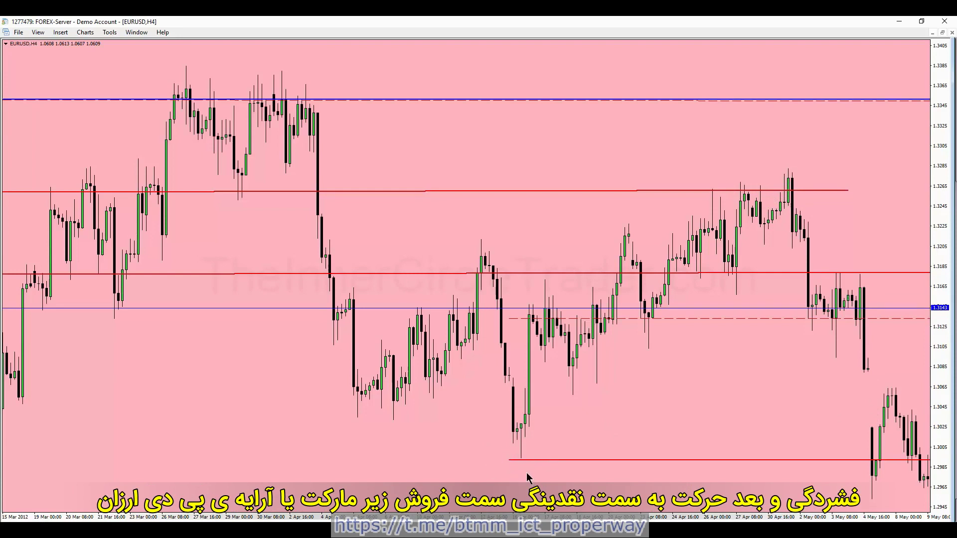
left_click_drag(813, 391, 717, 387)
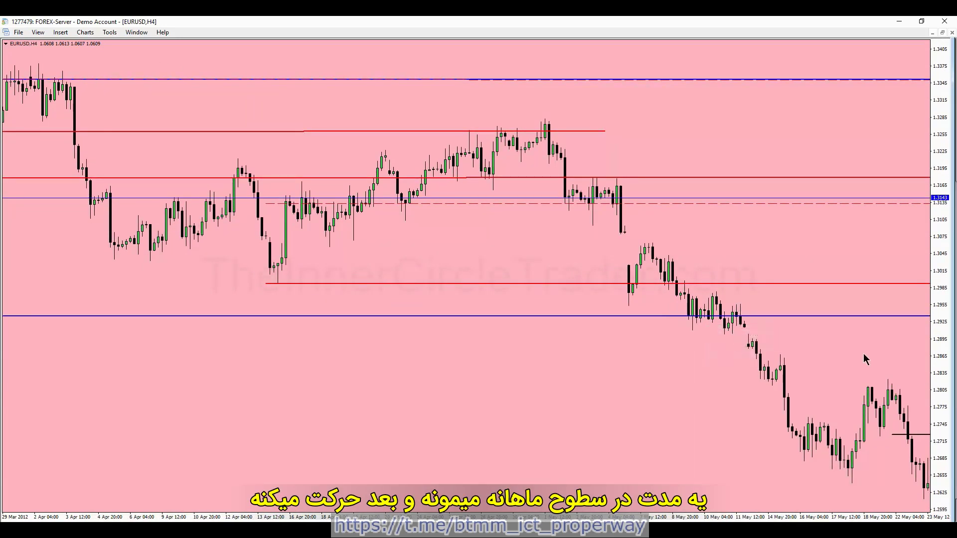
left_click_drag(865, 363, 775, 364)
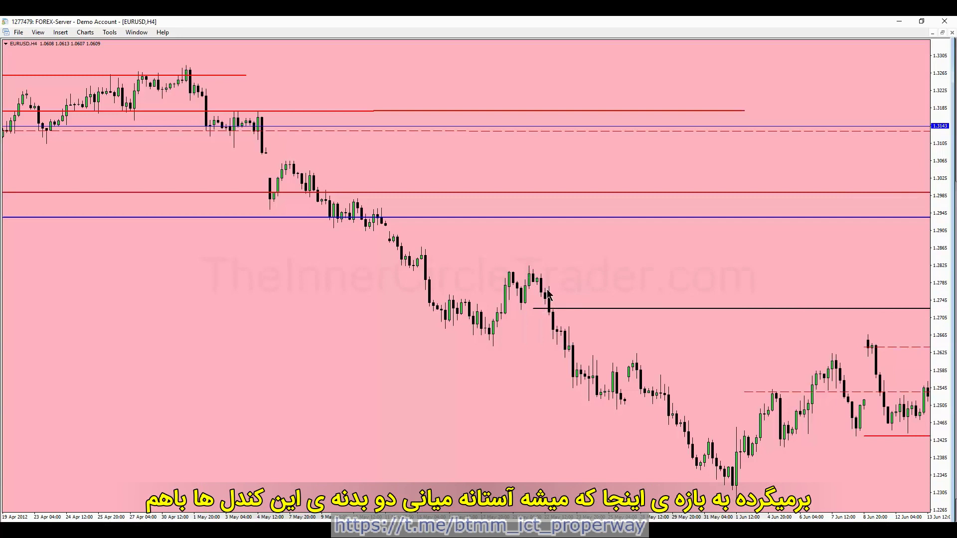
left_click_drag(726, 341, 647, 349)
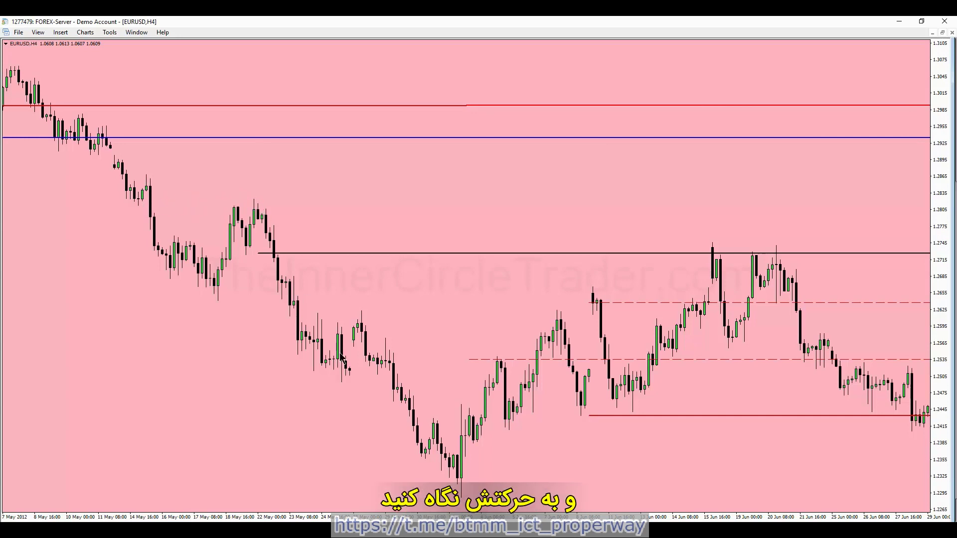
- Draw a rectangle from about 1.2820 in mid-May 2012 down to the 1 June low at about 1.2290, and remove it
left_click(61, 32)
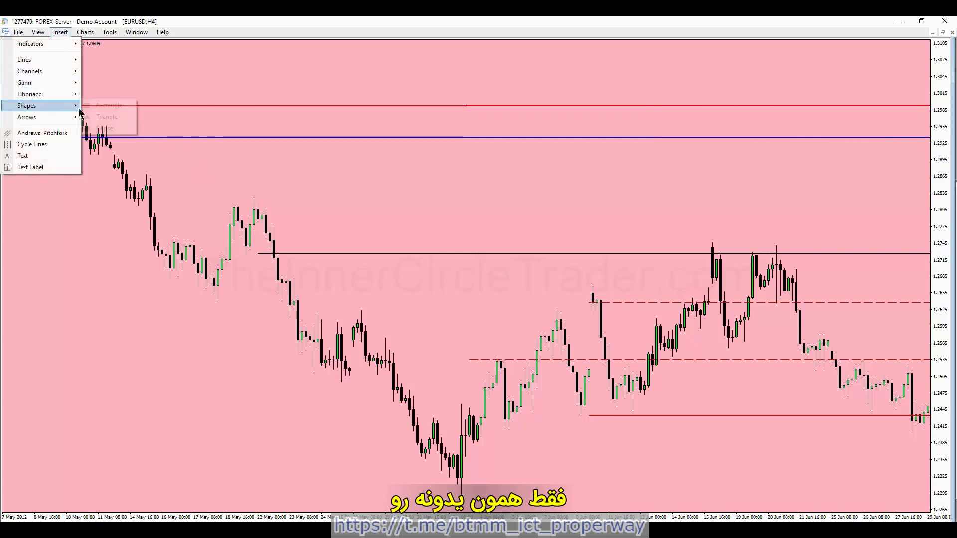
left_click(92, 105)
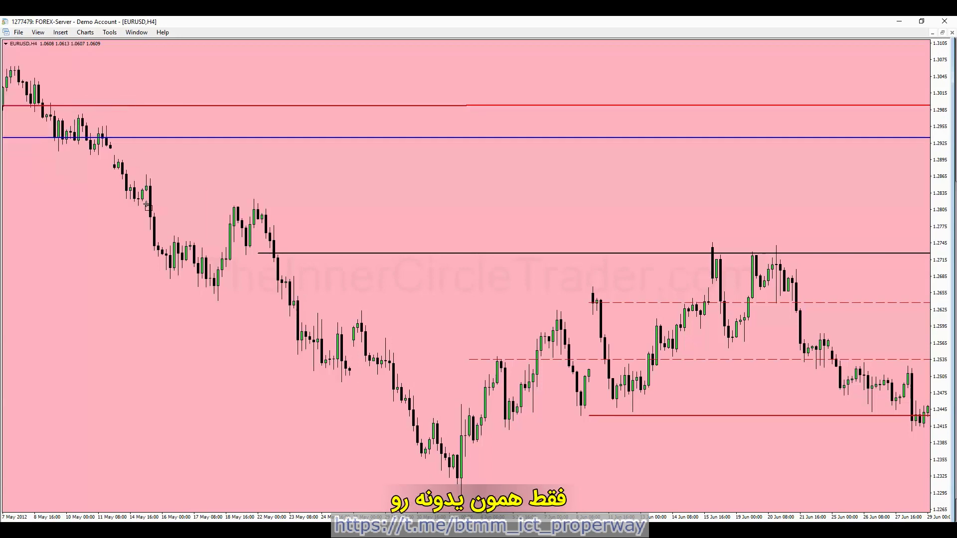
left_click_drag(142, 200, 477, 503)
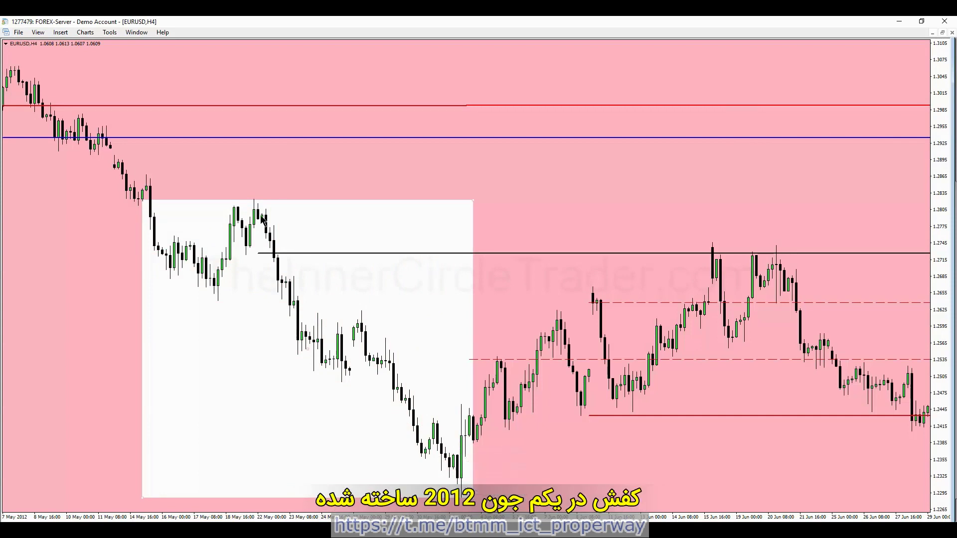
mouse_move(256, 215)
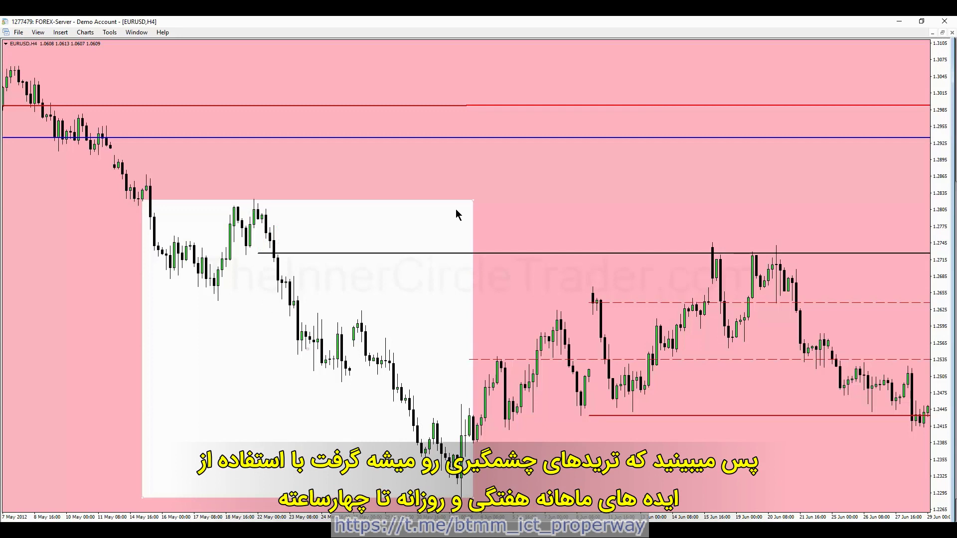
key("Delete")
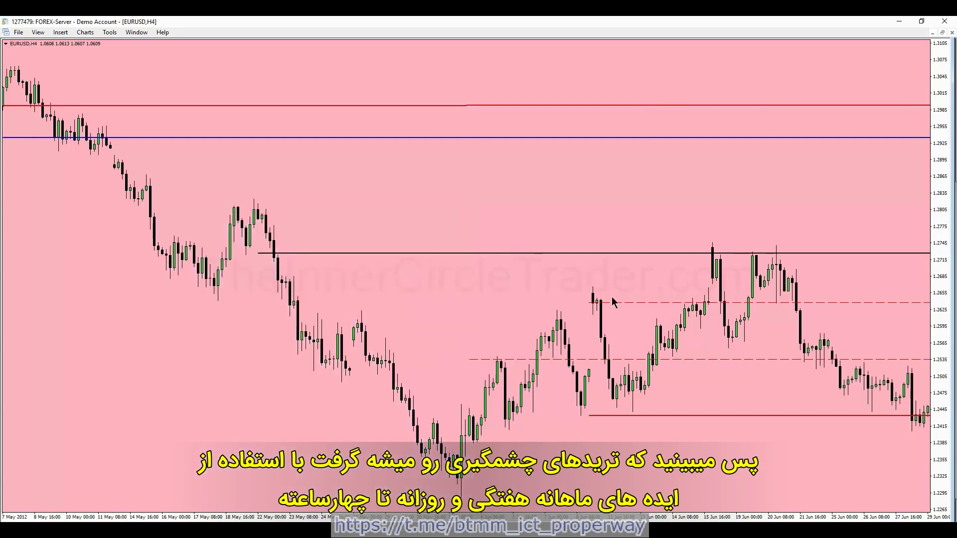
- Follow price from June to mid-August 2012, examining its return to the bearish order block and the decline below the old lows
scroll(750, 287, "down", 5)
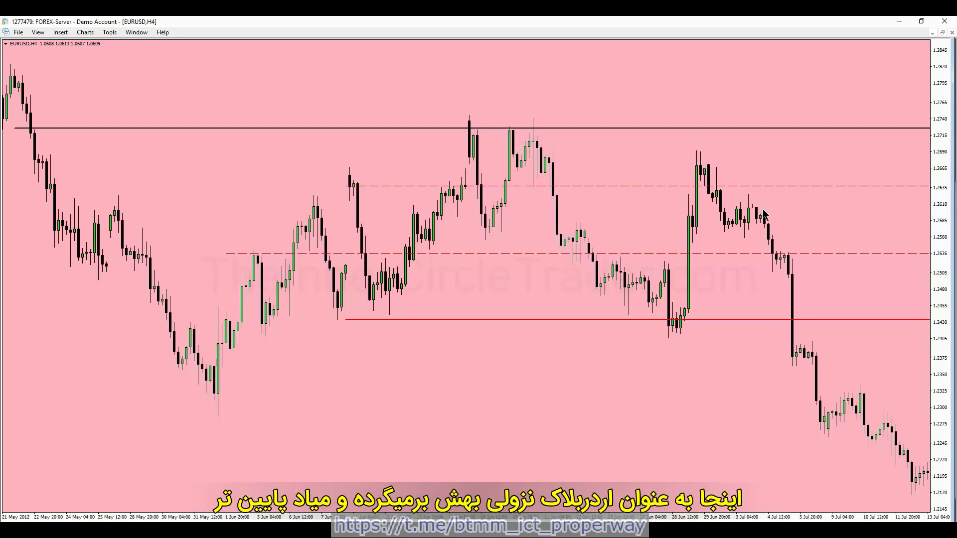
scroll(770, 240, "down", 5)
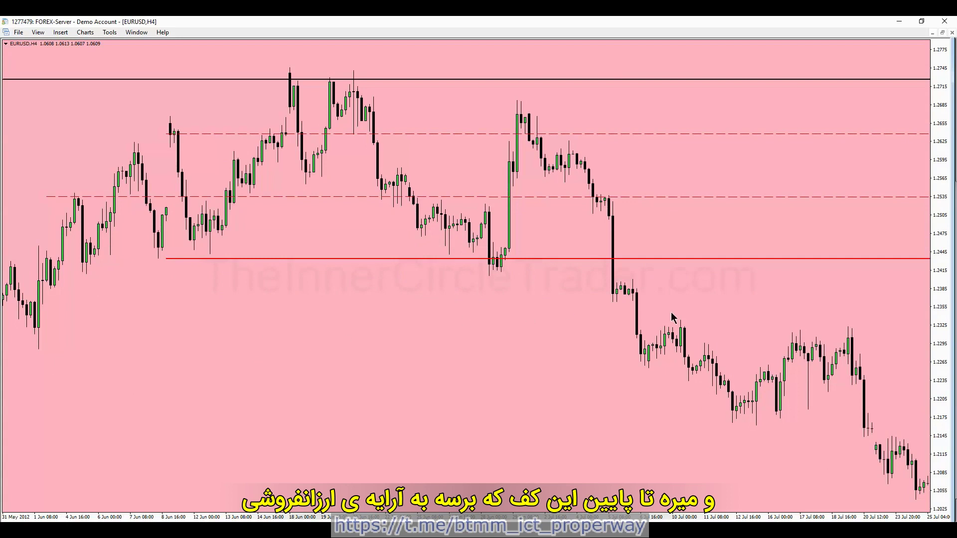
scroll(658, 333, "down", 3)
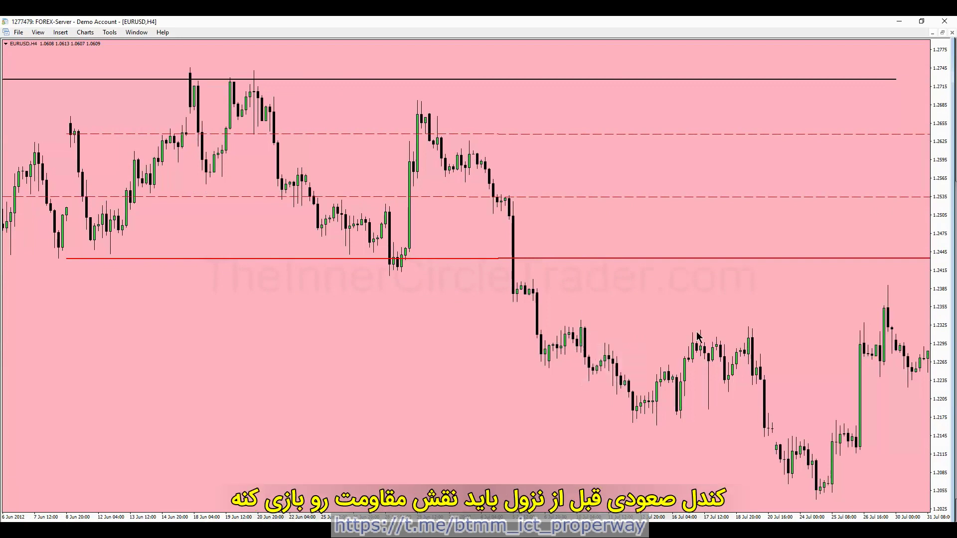
scroll(798, 345, "down", 5)
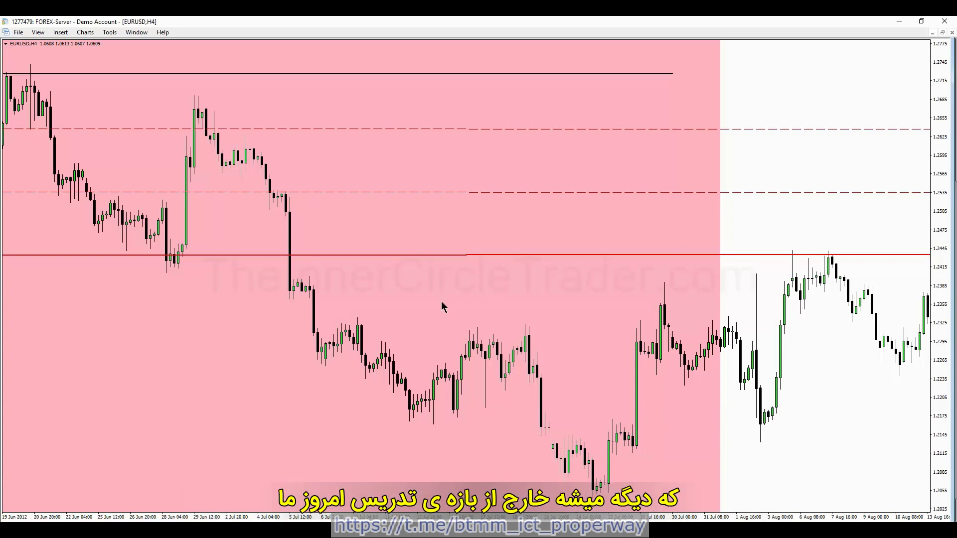
- Return to March 2011 and review all marked levels through August 2012 on the zoomed-out four-hour chart
left_click_drag(442, 302, 669, 318)
left_click_drag(402, 313, 749, 363)
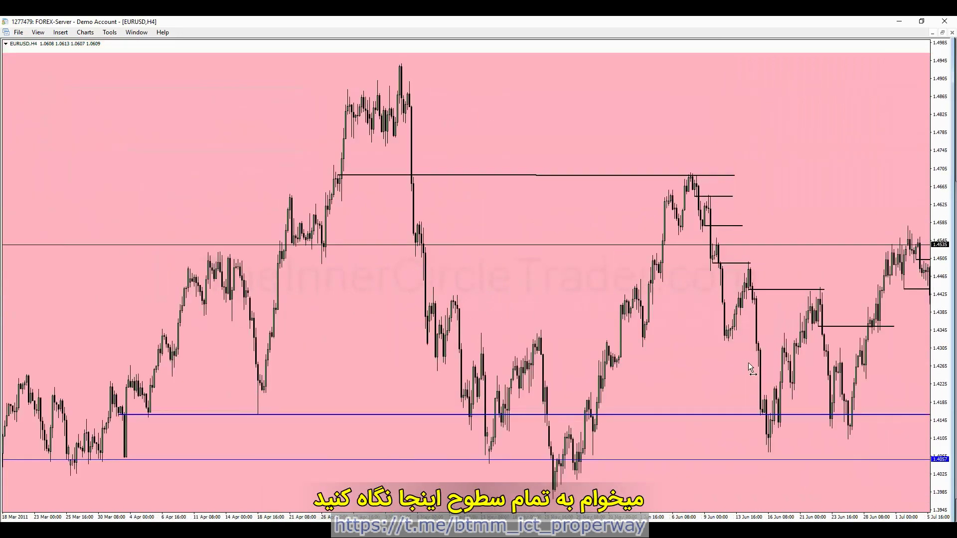
key("minus")
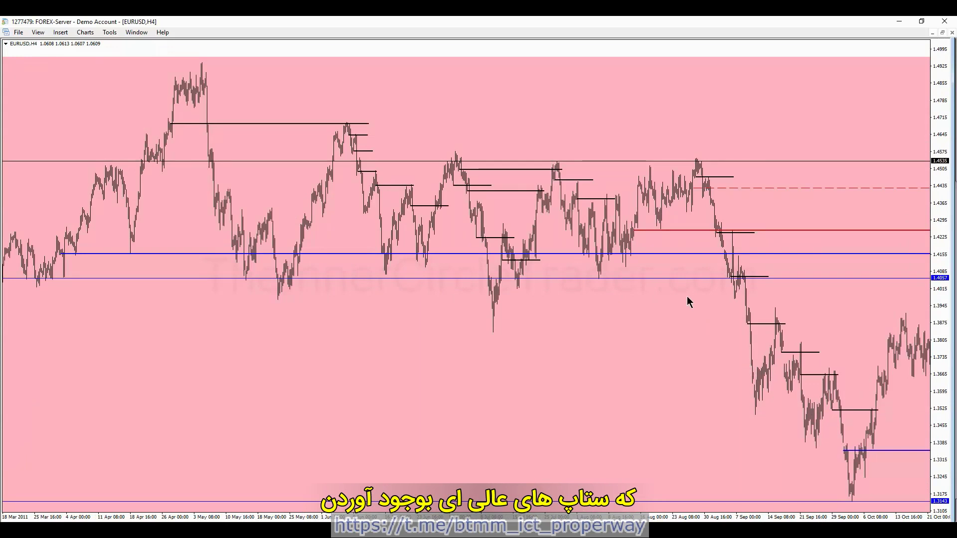
left_click_drag(673, 304, 477, 345)
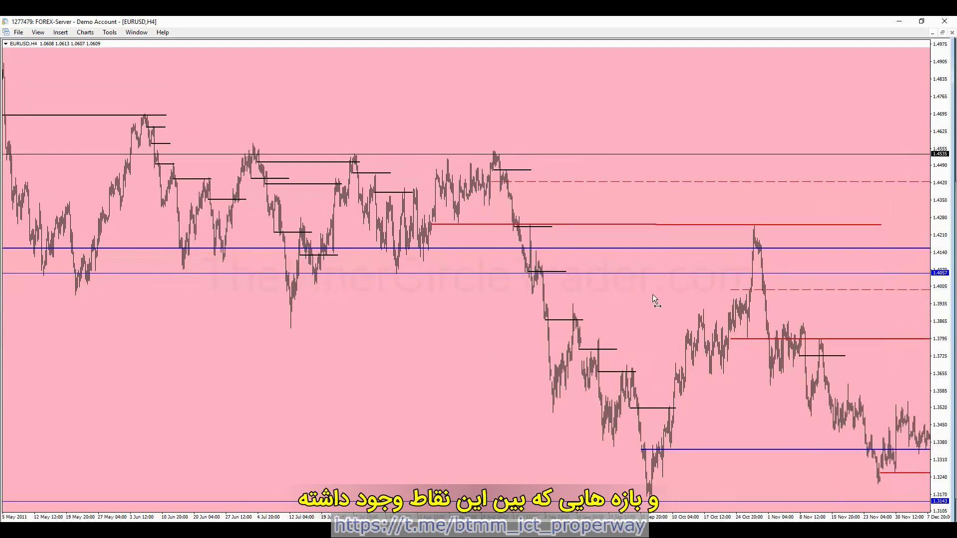
left_click_drag(654, 298, 574, 308)
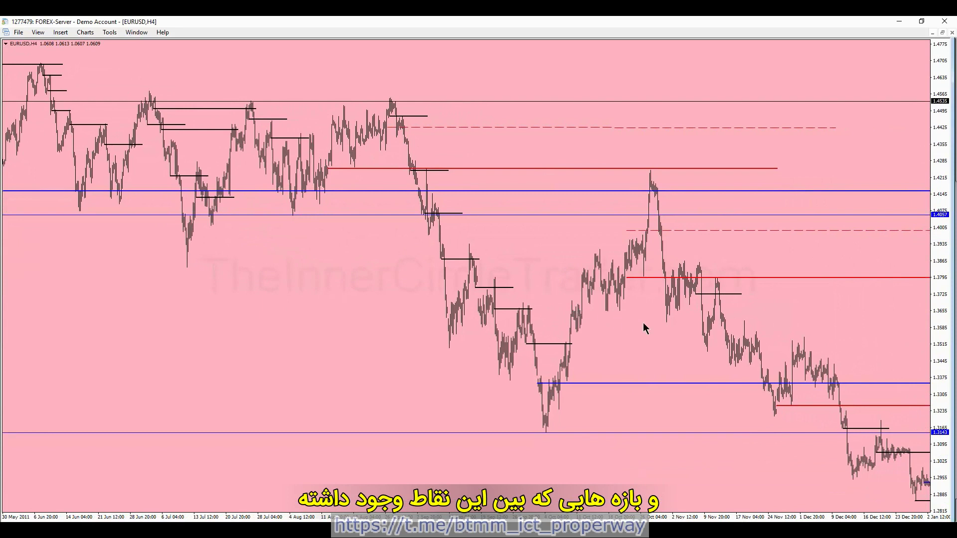
left_click_drag(643, 323, 595, 325)
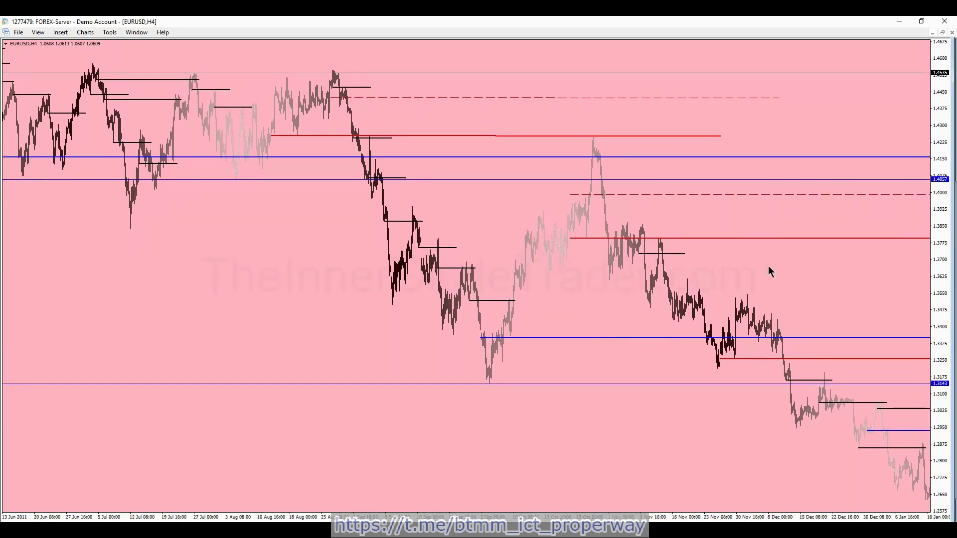
left_click_drag(768, 266, 648, 269)
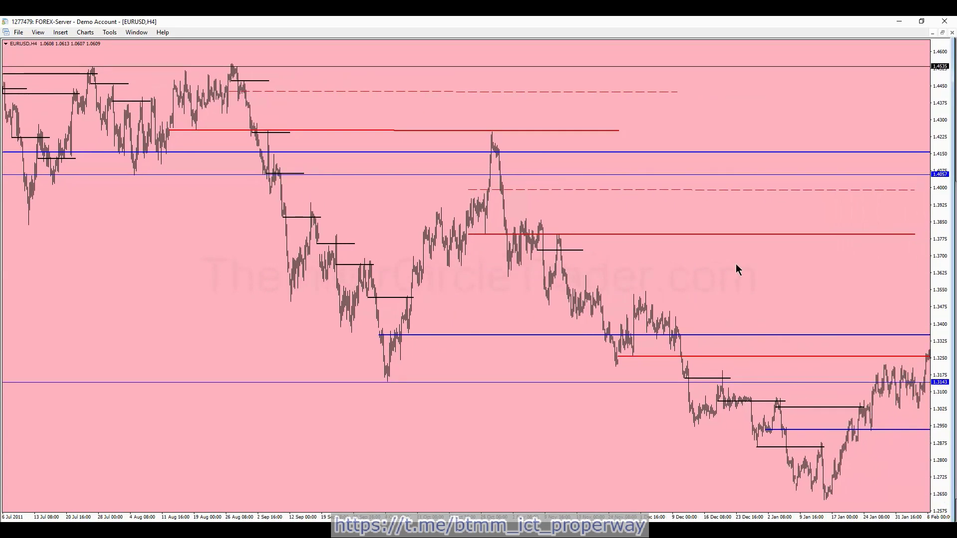
left_click_drag(809, 265, 695, 269)
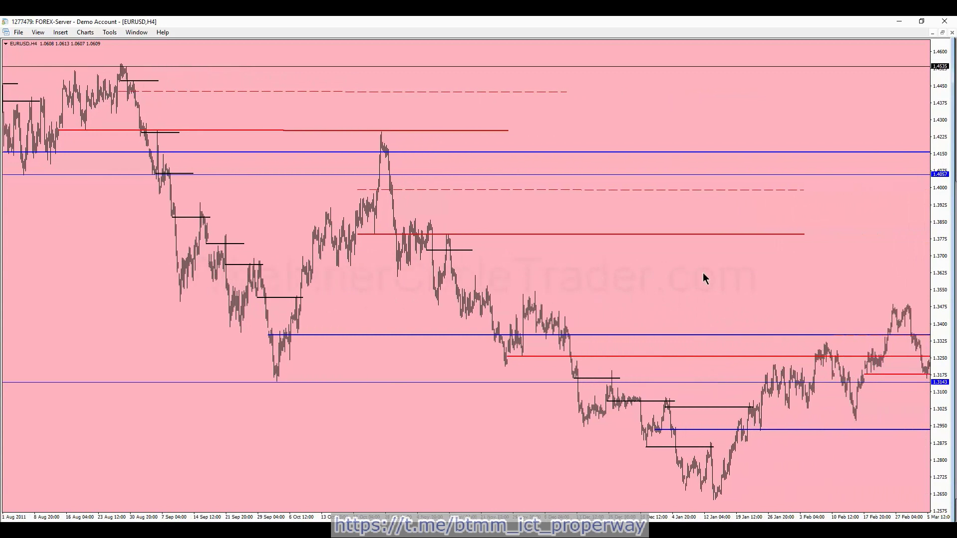
left_click_drag(764, 276, 650, 276)
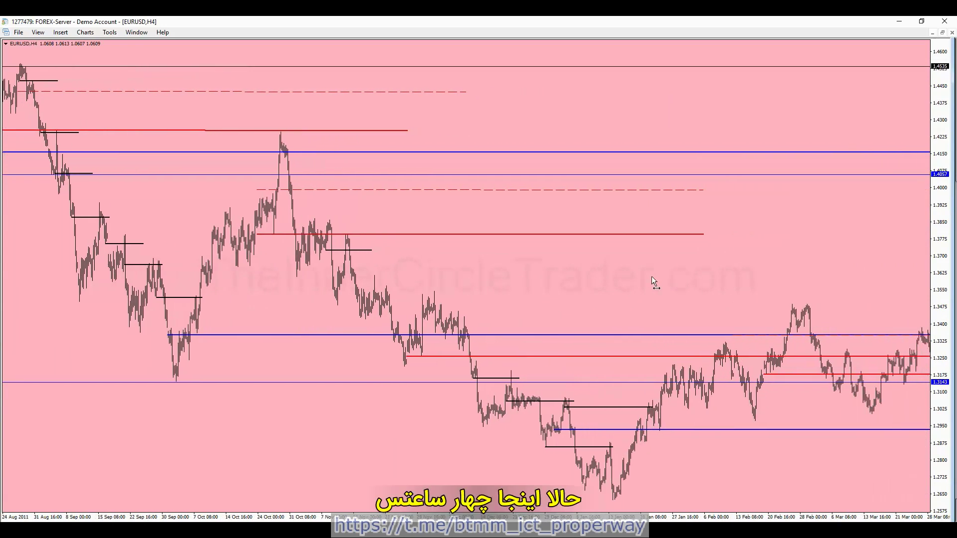
left_click_drag(722, 269, 638, 274)
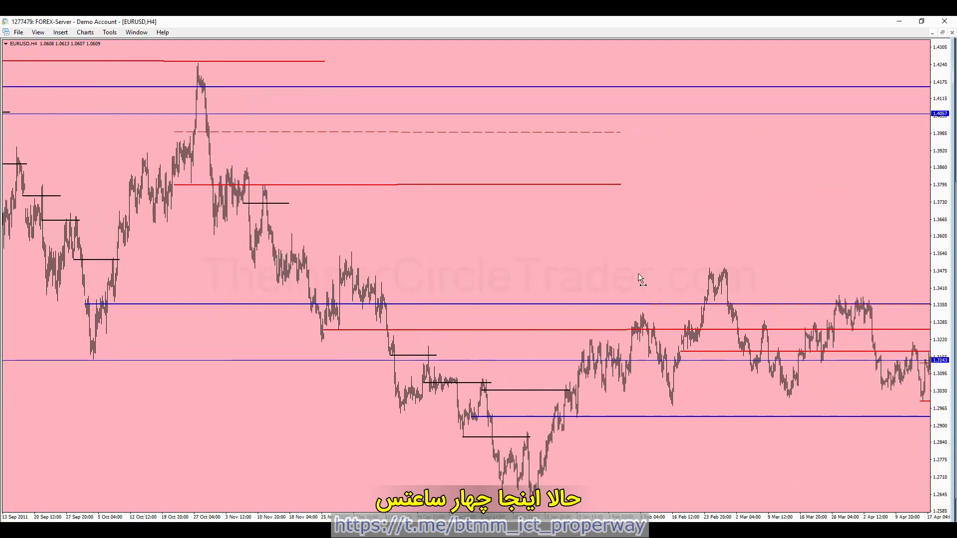
left_click_drag(717, 239, 573, 238)
left_click_drag(715, 227, 658, 211)
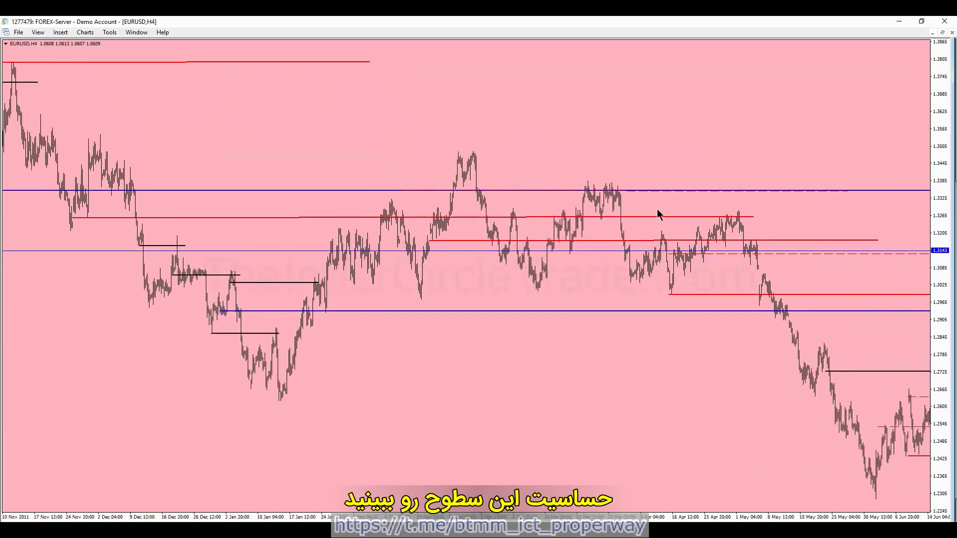
left_click_drag(818, 154, 667, 151)
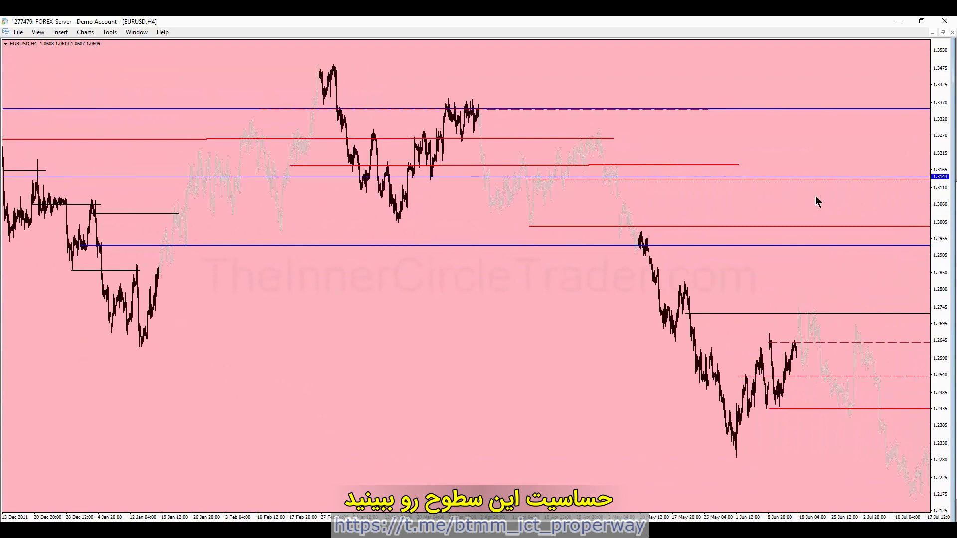
left_click_drag(834, 198, 699, 199)
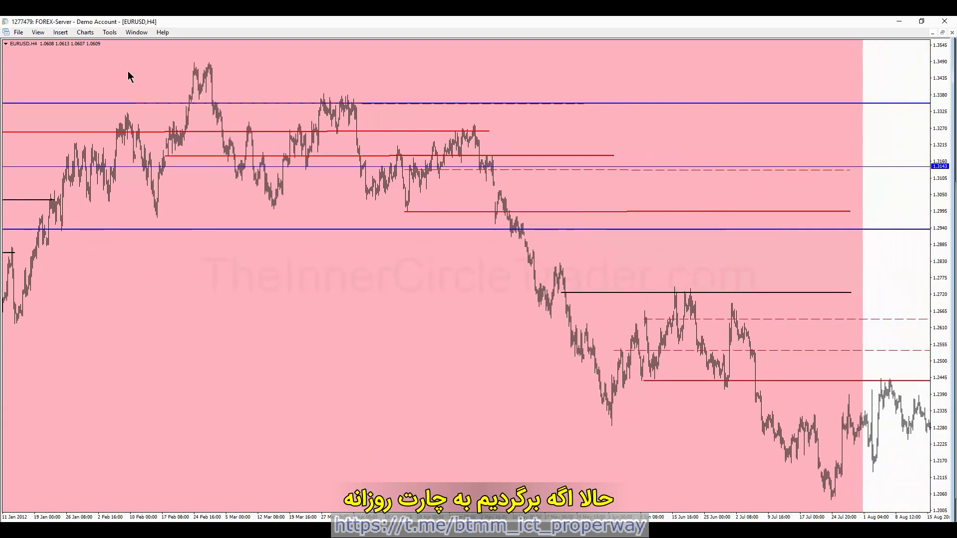
- Switch the EURUSD chart to the daily timeframe and show the marked levels from February 2011 to early August 2012
left_click(86, 33)
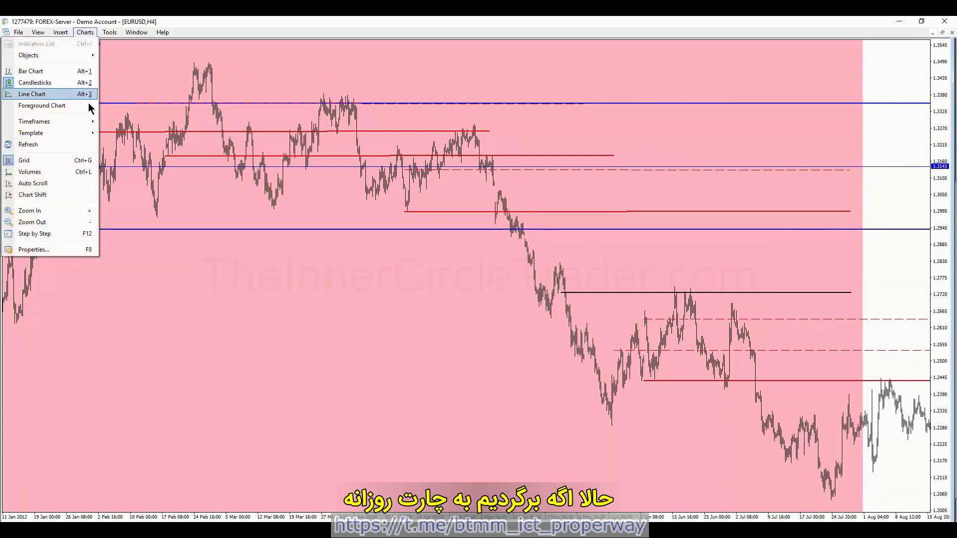
mouse_move(92, 122)
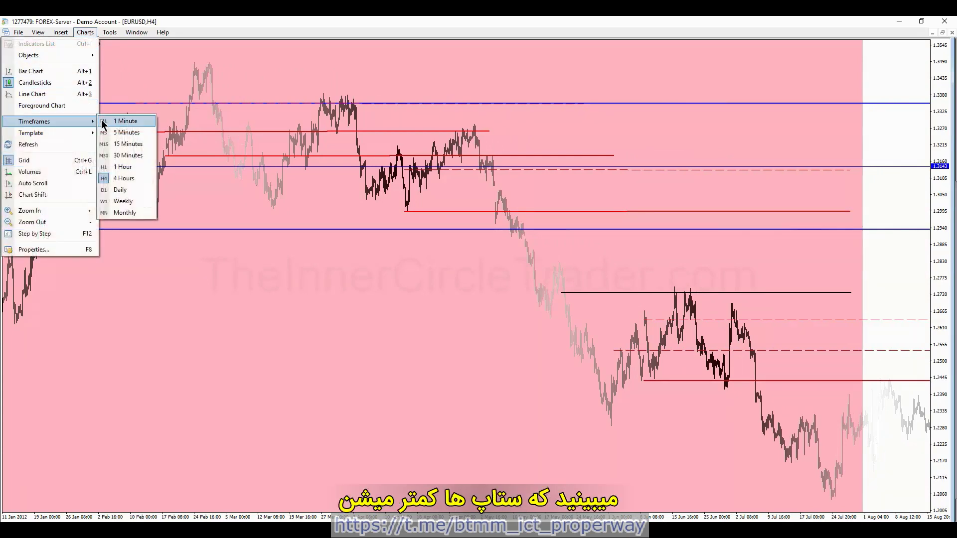
left_click(122, 190)
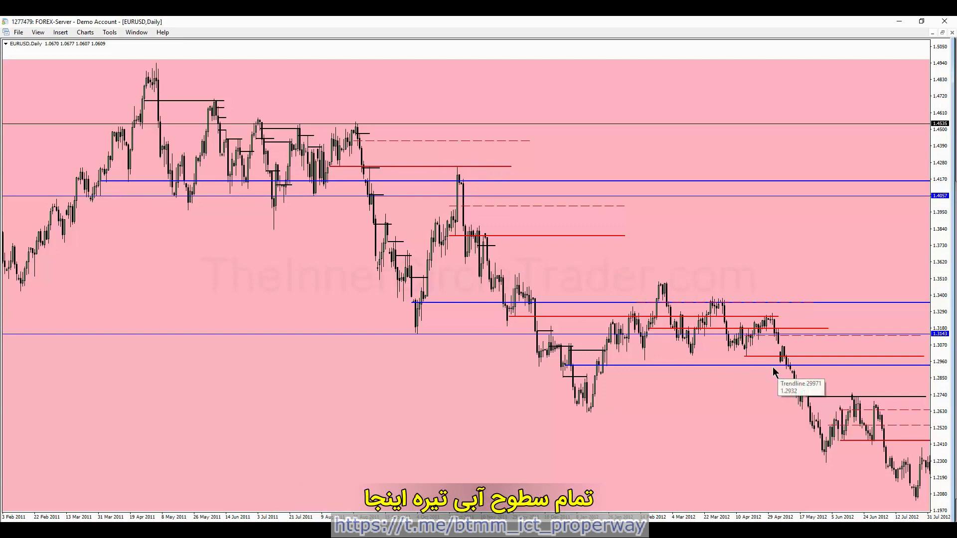
mouse_move(743, 384)
left_mouse_down()
mouse_move(712, 383)
mouse_move(741, 382)
left_mouse_up()
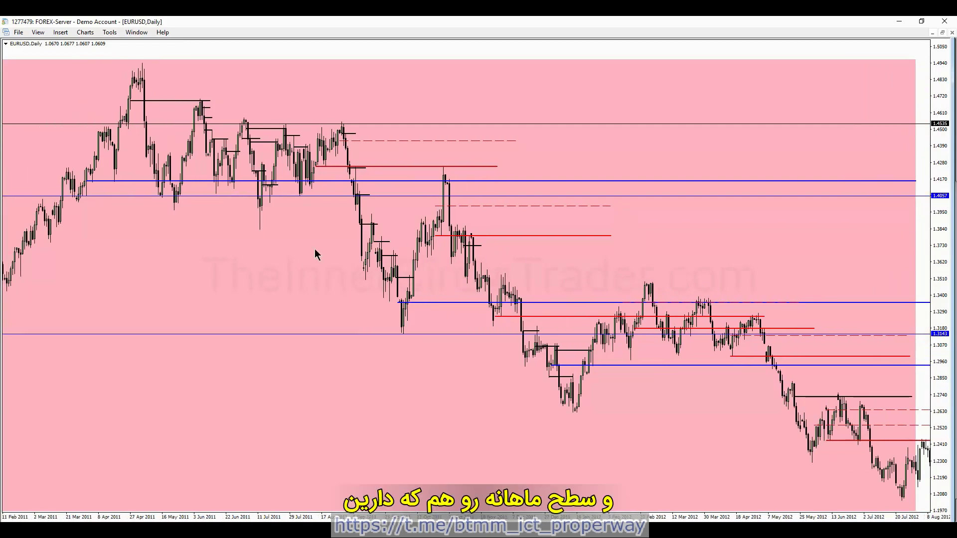